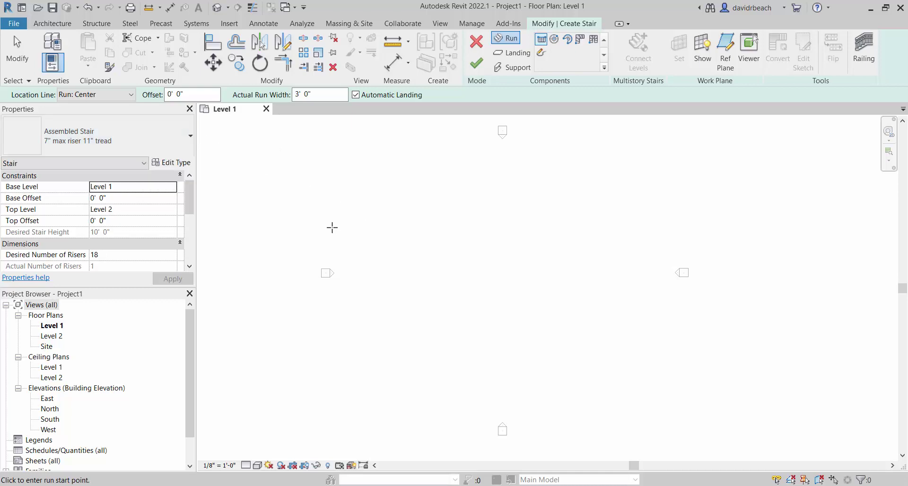
Duplicate the current stair type as a new type named '6x12 Stair'
scroll(479, 310, down, 1)
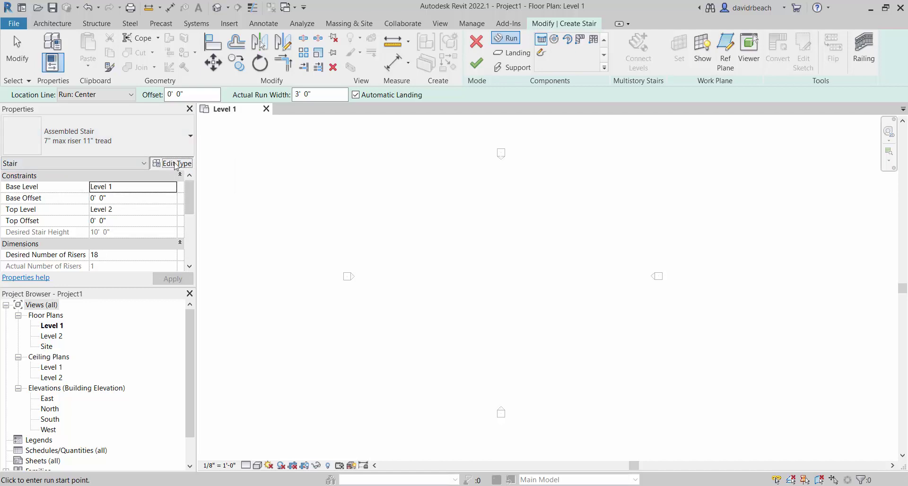
click(170, 162)
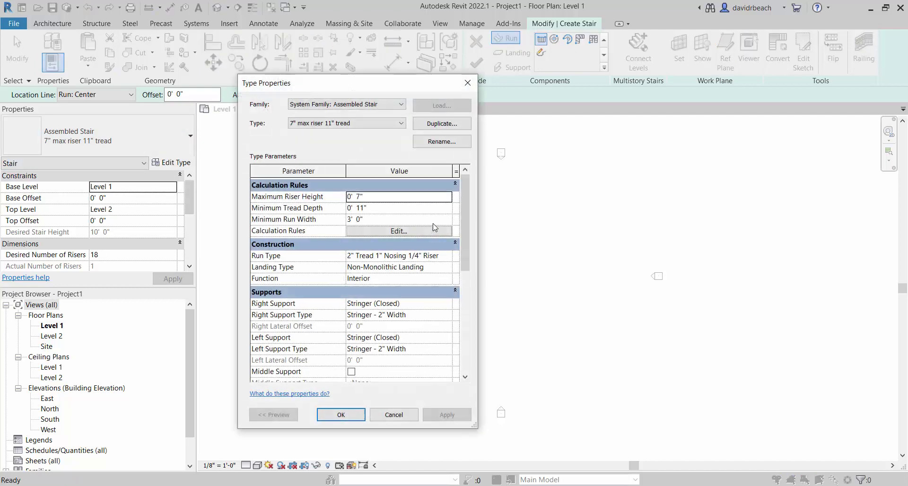
click(444, 123)
drag(551, 179, 467, 179)
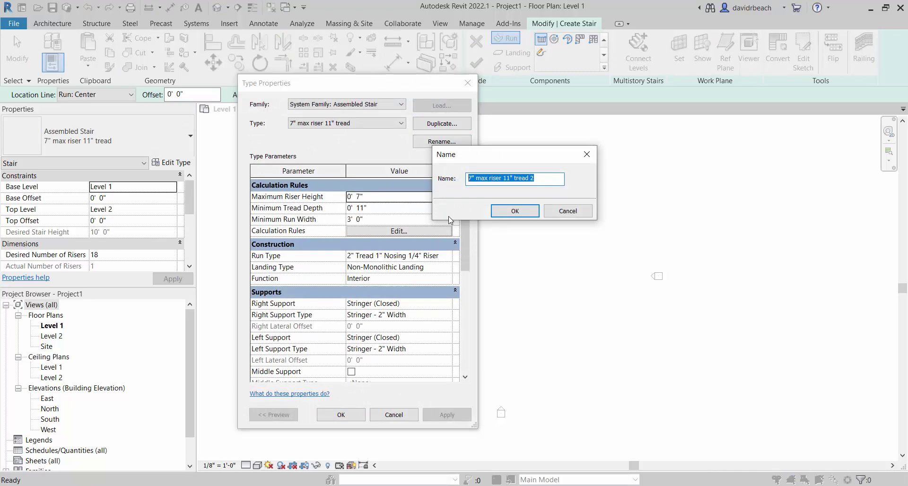
text(6x12 )
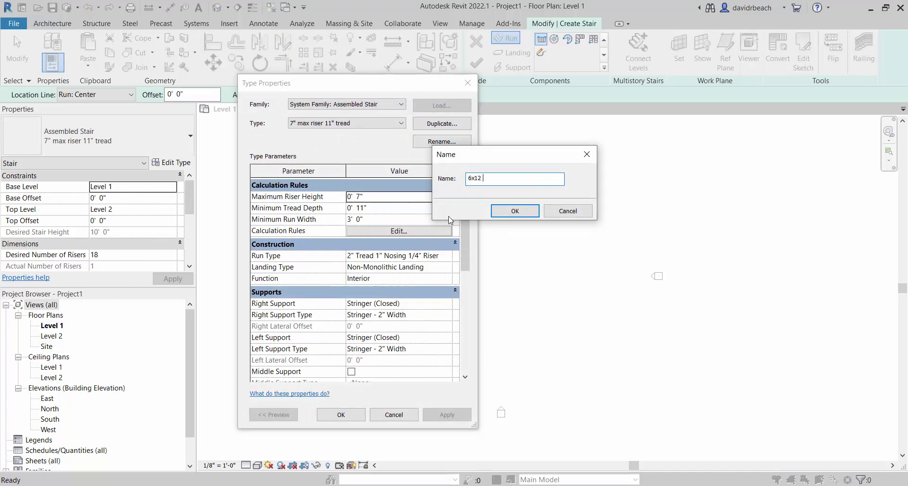
text(Stair)
key(Return)
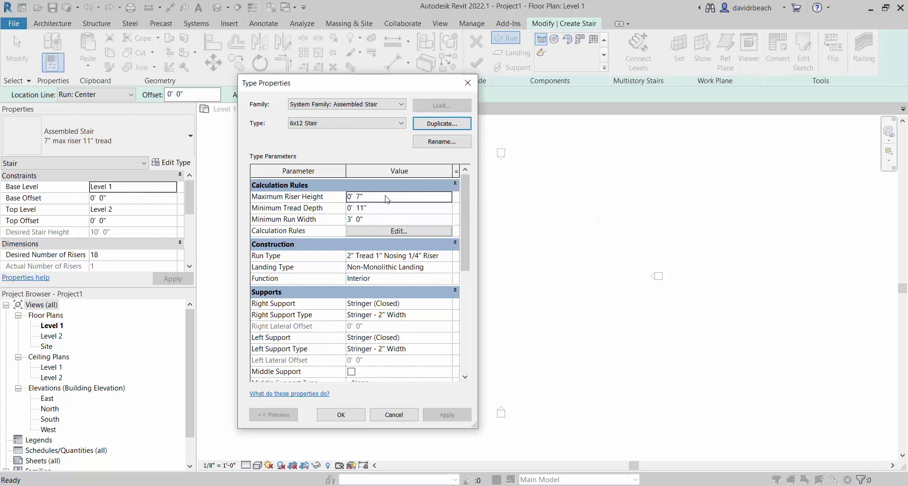
Set its maximum riser height to 0' 6" and minimum tread depth to 1' 0"
click(389, 196)
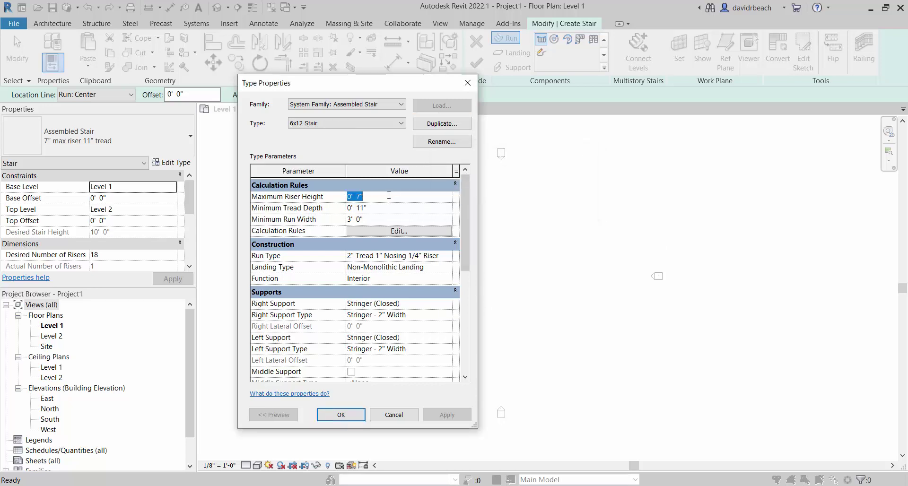
text(0' 6")
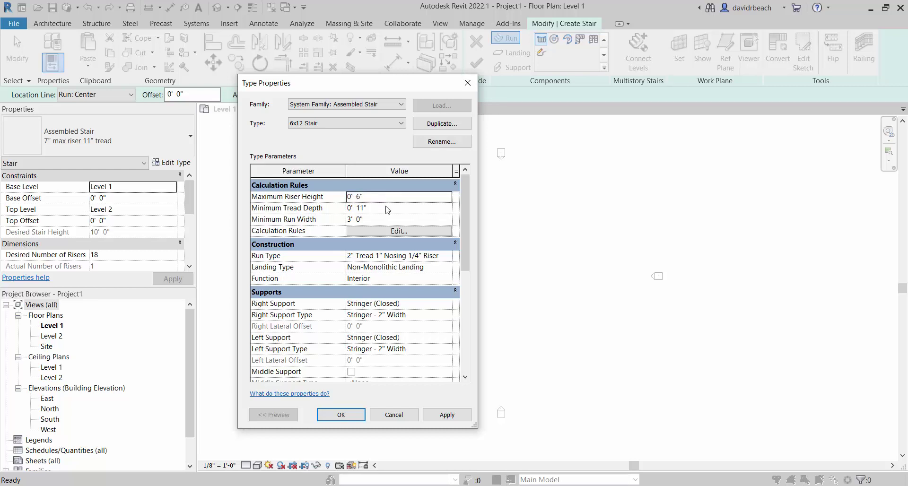
click(386, 210)
text(1' 0")
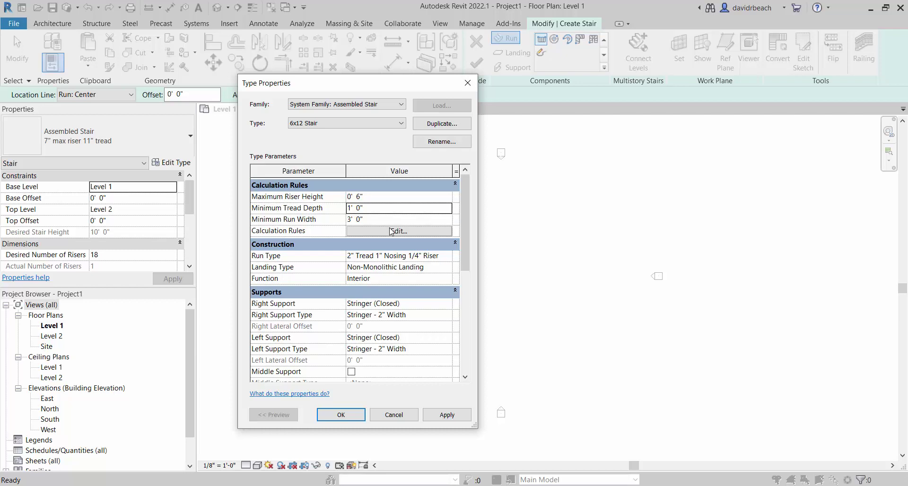
Enter 5' 0" as the 6x12 Stair minimum run width and review the remaining parameters
click(385, 219)
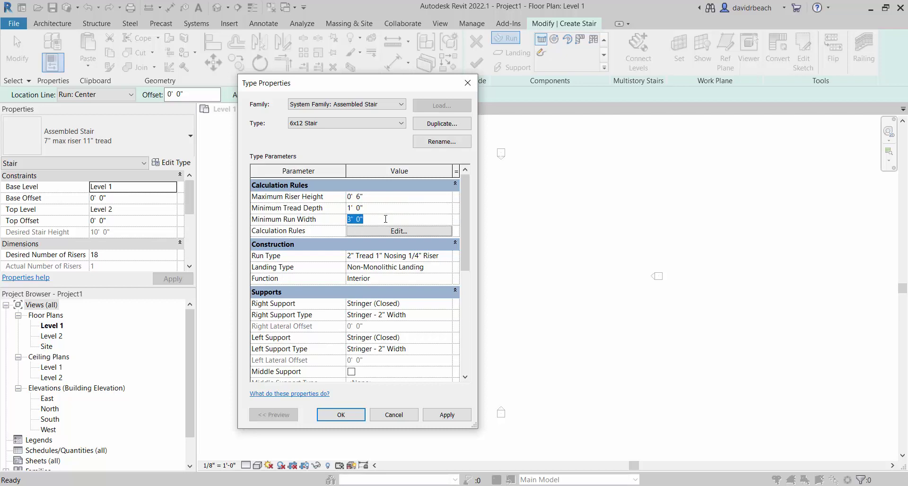
text(5)
key(Return)
drag(466, 236, 471, 276)
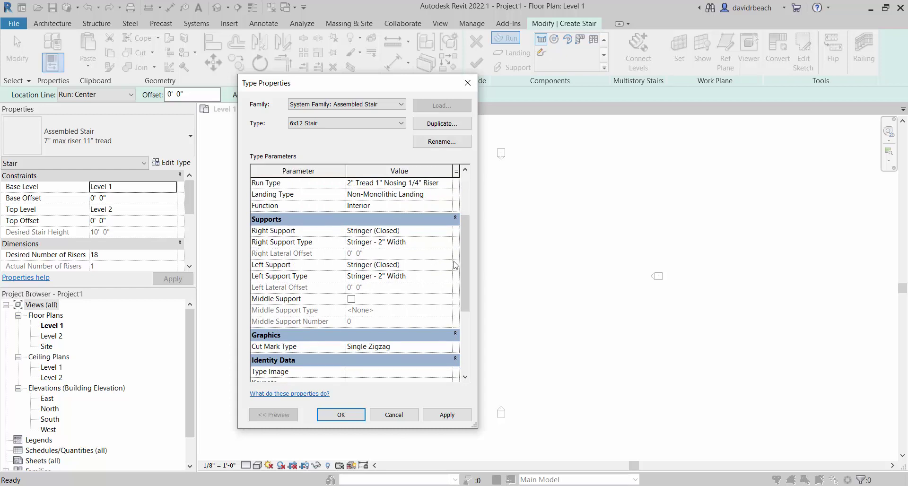
drag(467, 263, 490, 214)
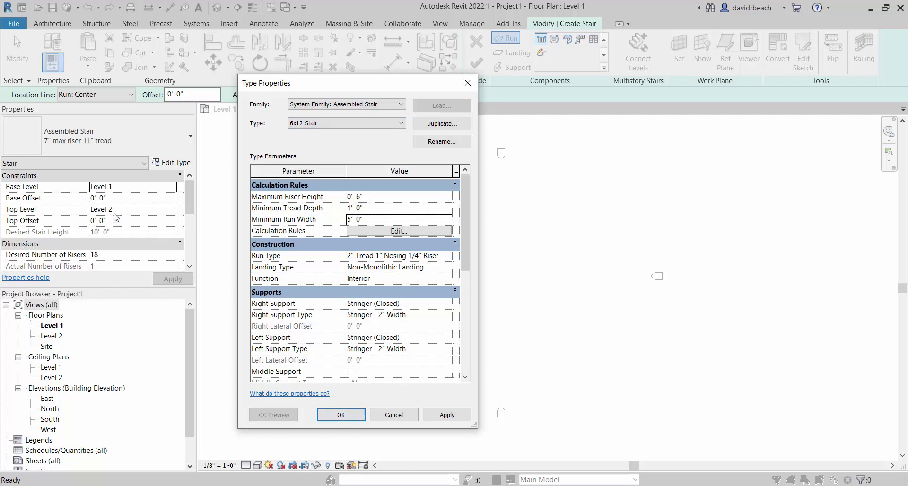
Apply the type changes and sketch two parallel 10-riser runs joined by a landing
click(338, 415)
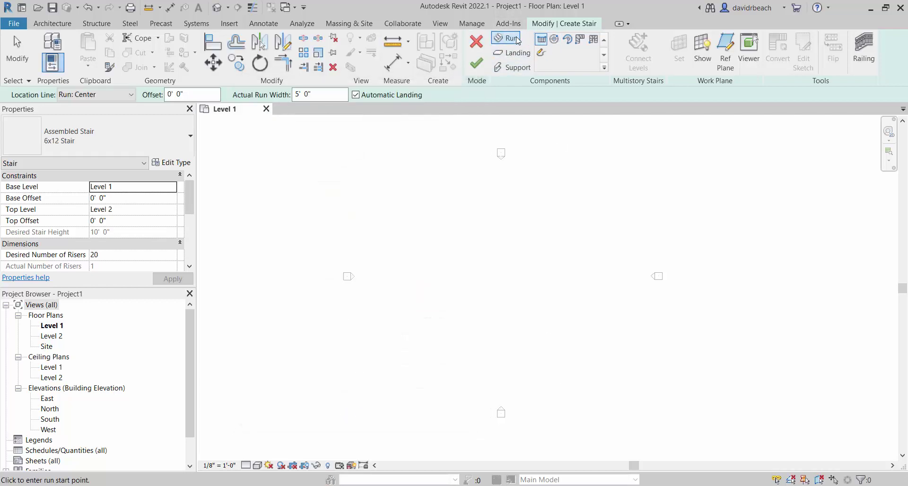
scroll(462, 293, up, 3)
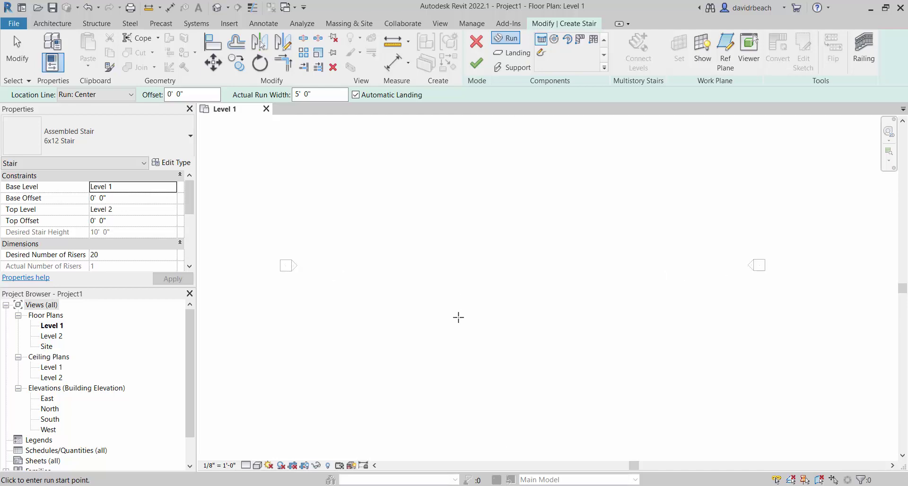
click(427, 310)
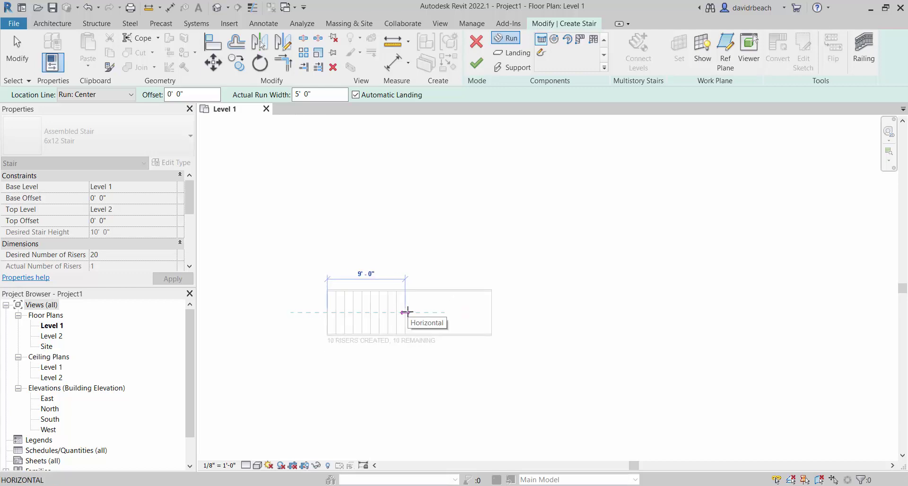
click(406, 312)
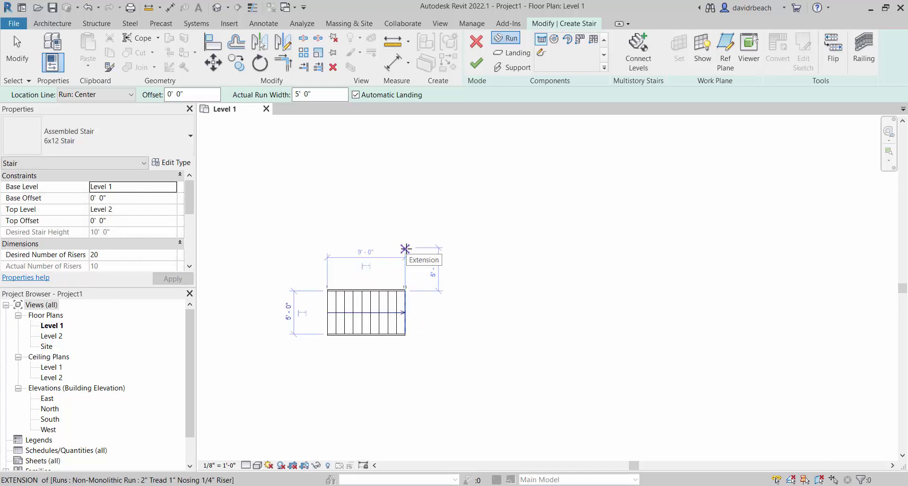
click(406, 248)
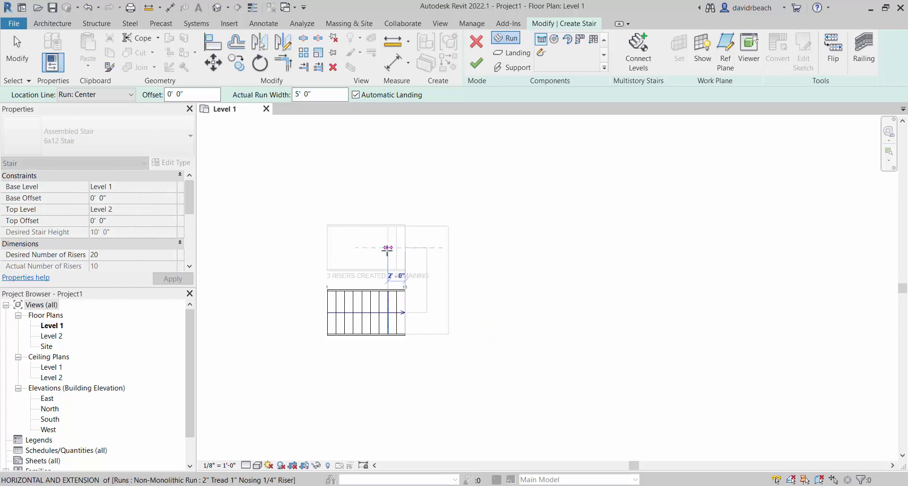
click(299, 247)
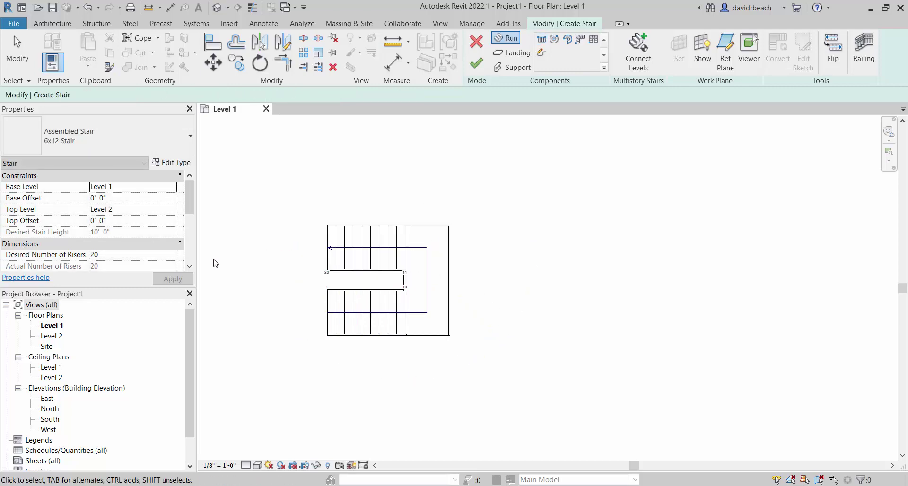
key(Escape)
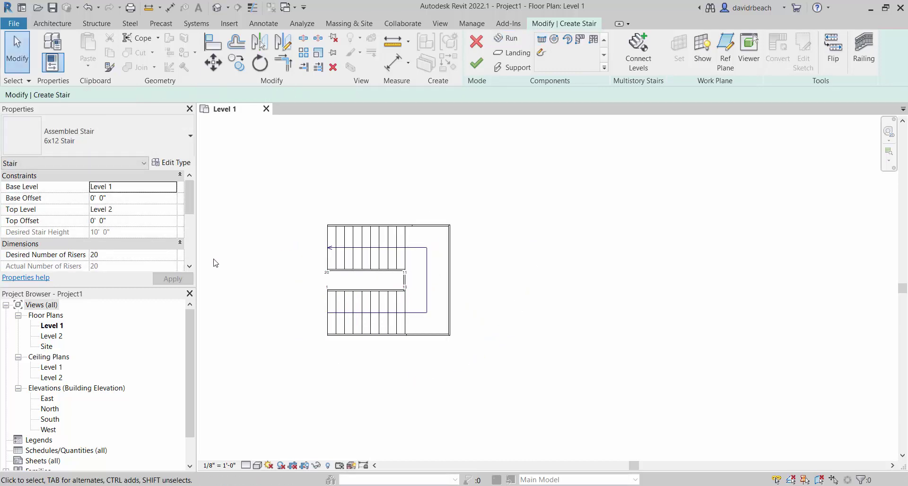
Finish the stair, view it in the default 3D view, and select its outer railing
click(475, 64)
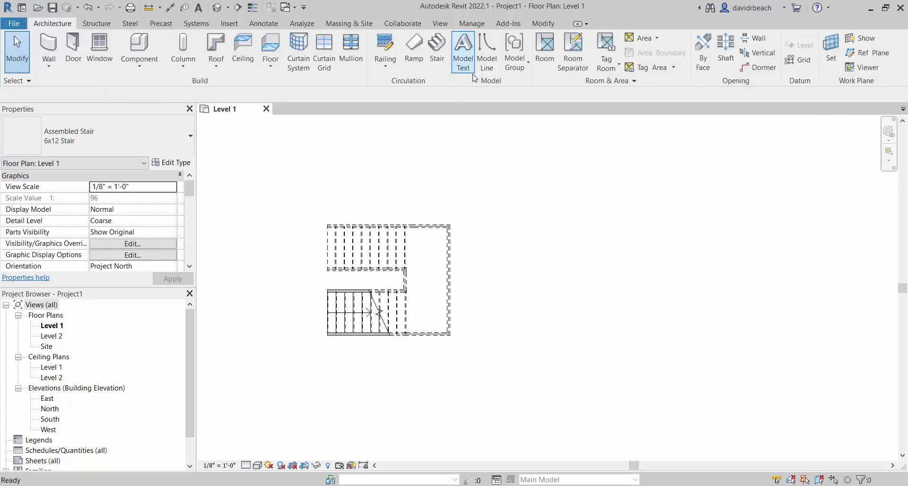
click(217, 11)
scroll(417, 280, down, 5)
mouse_move(417, 279)
middle_down()
mouse_move(409, 323)
mouse_move(412, 280)
middle_up()
scroll(409, 323, up, 3)
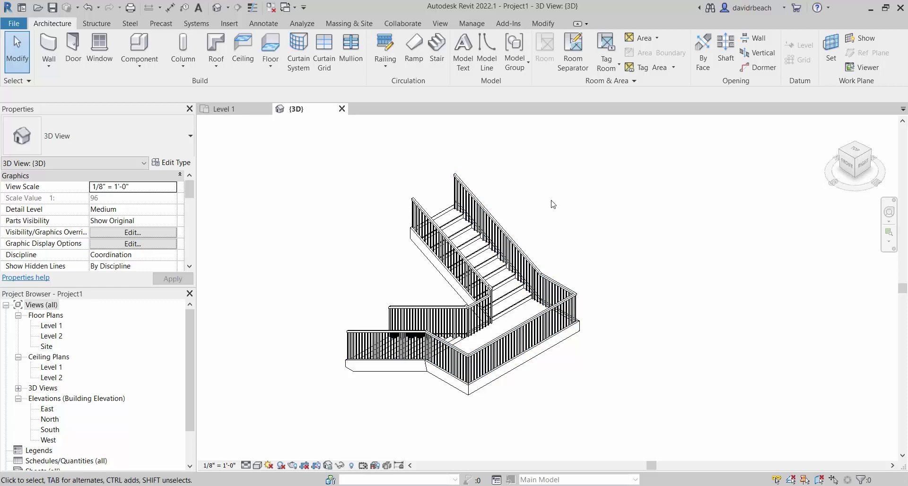
click(492, 207)
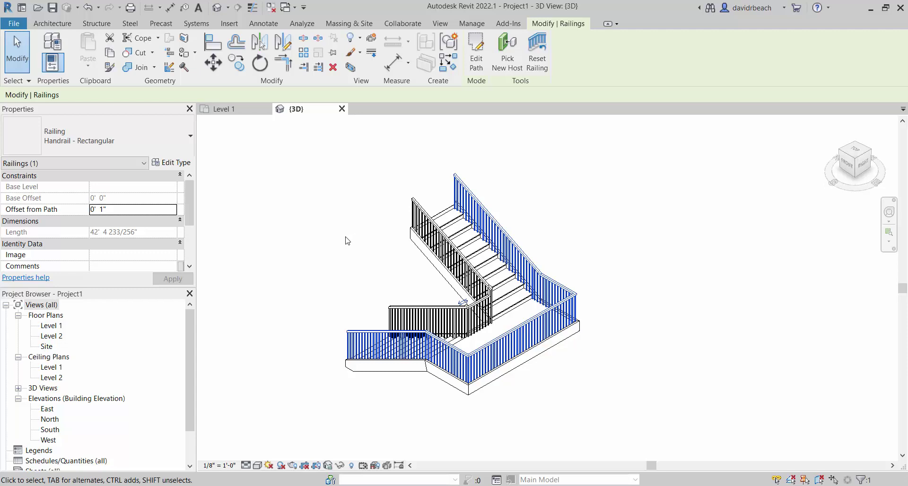
Add the inner railing to the selection and switch both railings to Guardrail - Rectangular
middle_drag(364, 243, 387, 241)
scroll(390, 234, up, 2)
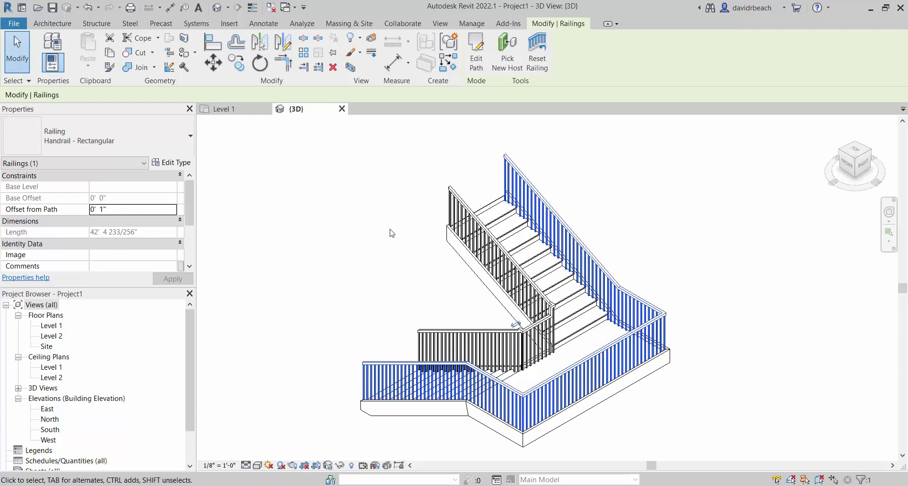
middle_drag(402, 211, 425, 195)
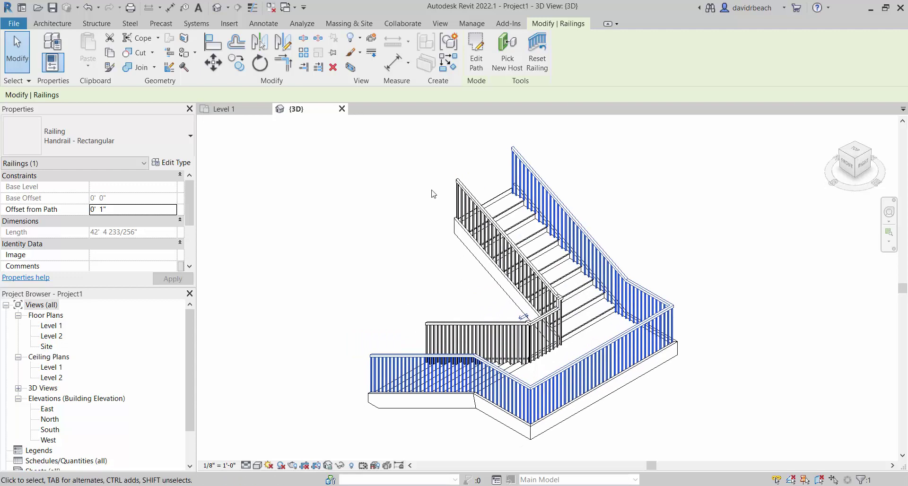
ctrl+click(463, 187)
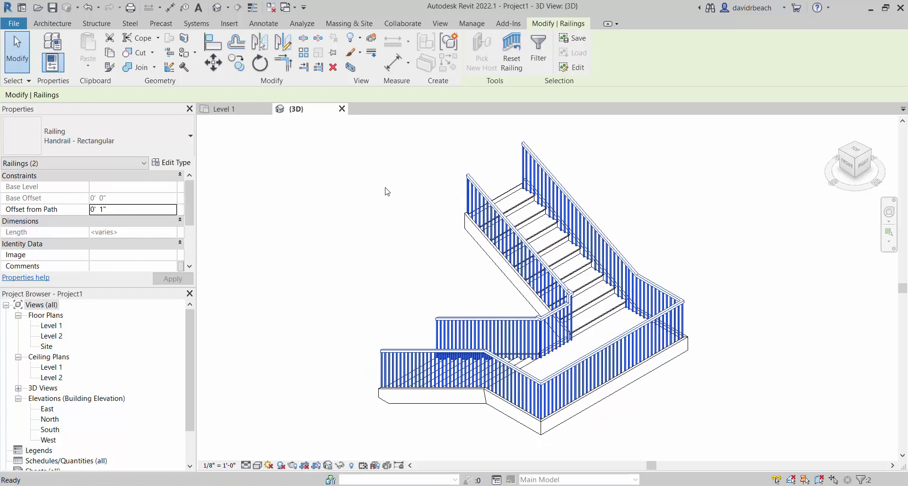
scroll(383, 191, up, 3)
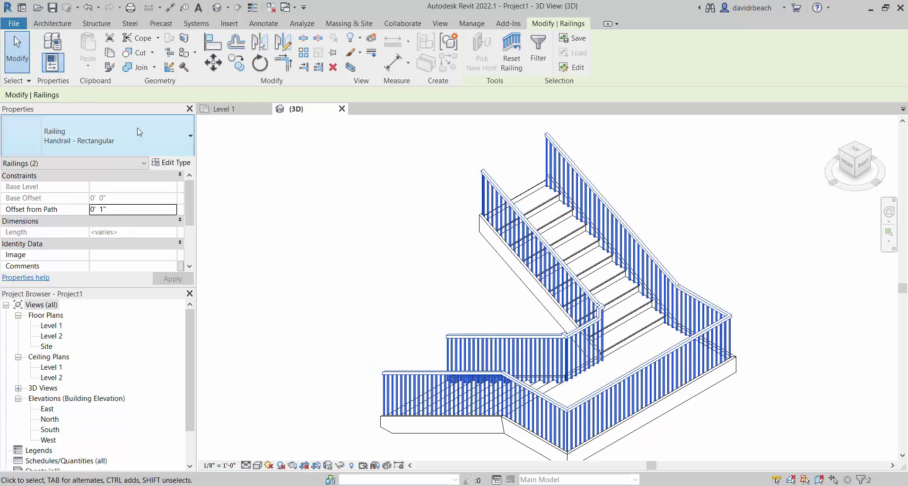
click(119, 141)
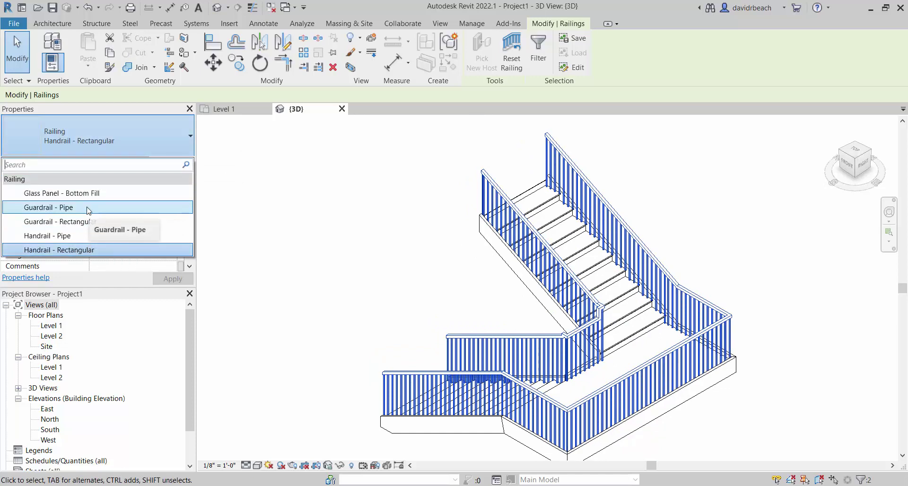
click(83, 221)
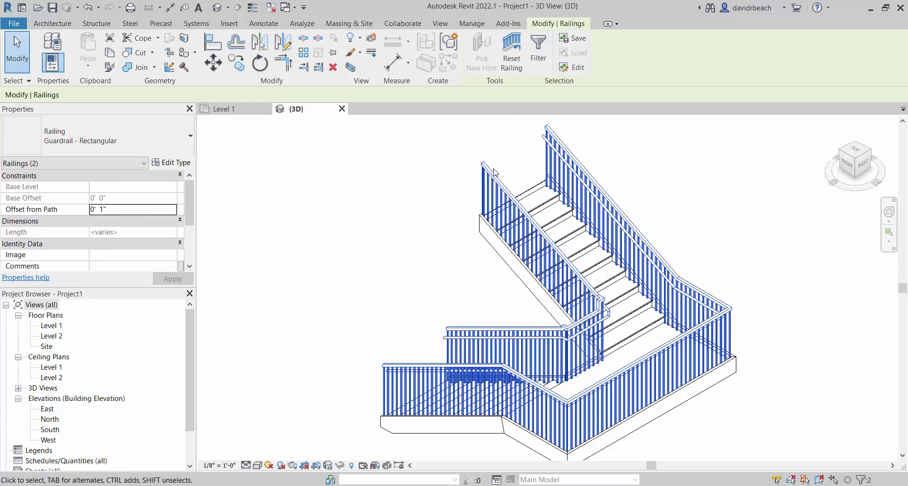
Change both railings to Guardrail - Pipe and clear the selection
click(114, 140)
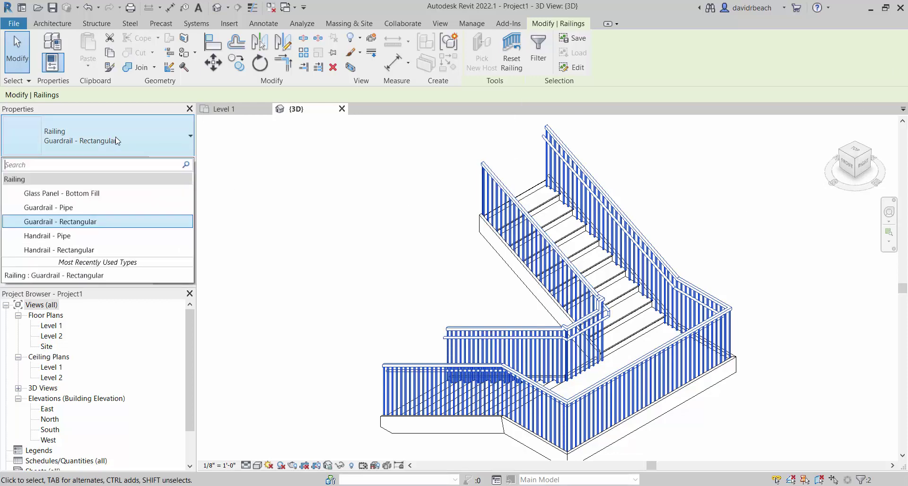
click(91, 211)
click(397, 238)
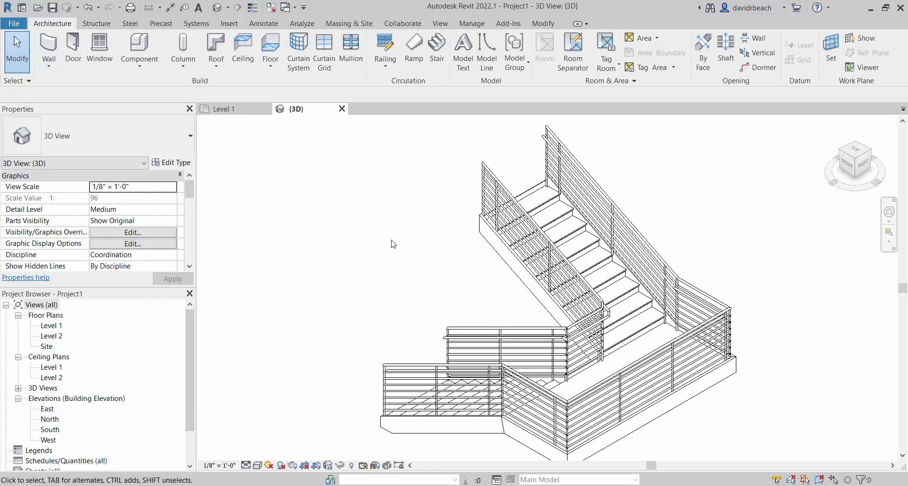
Select the inner-edge railing from a new angle and open the Level 1 floor plan
scroll(492, 276, down, 2)
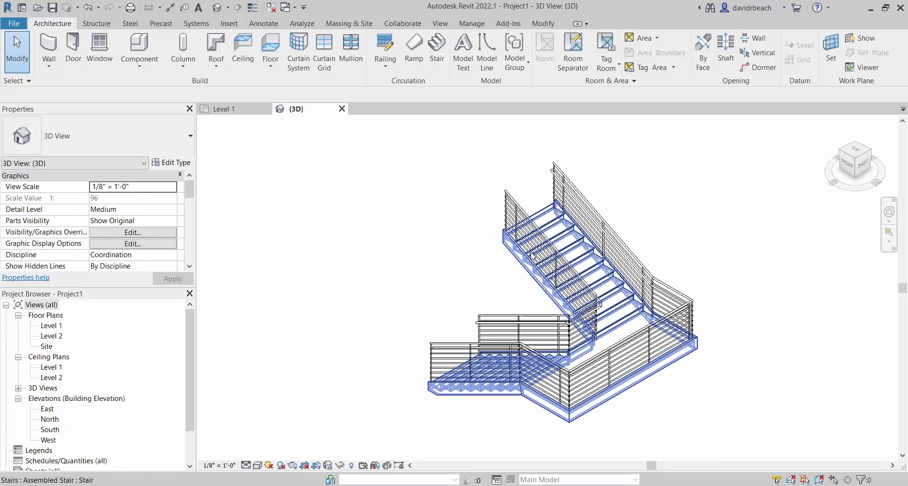
shift+middle_drag(533, 258, 513, 329)
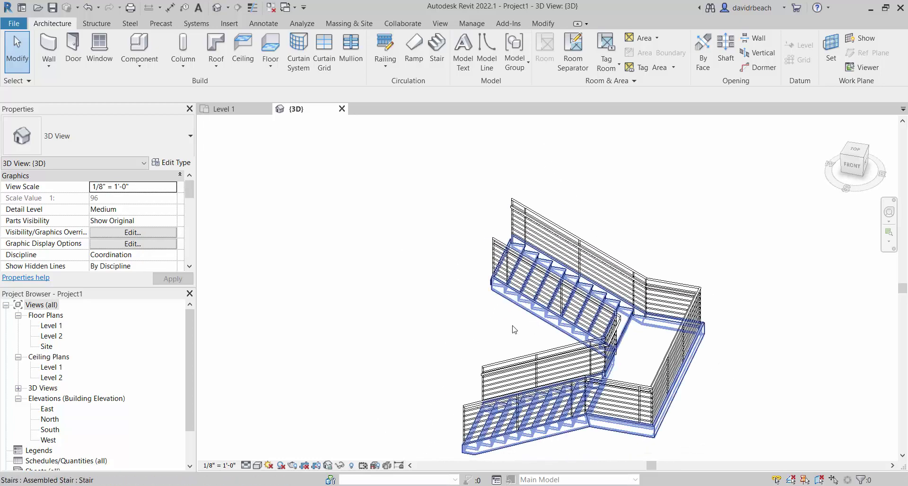
scroll(514, 329, up, 2)
click(518, 376)
scroll(430, 286, up, 2)
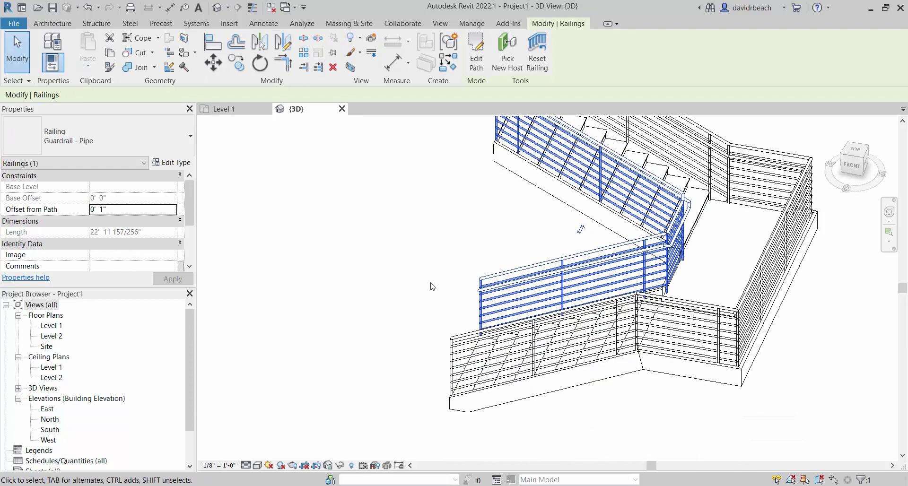
double_click(53, 326)
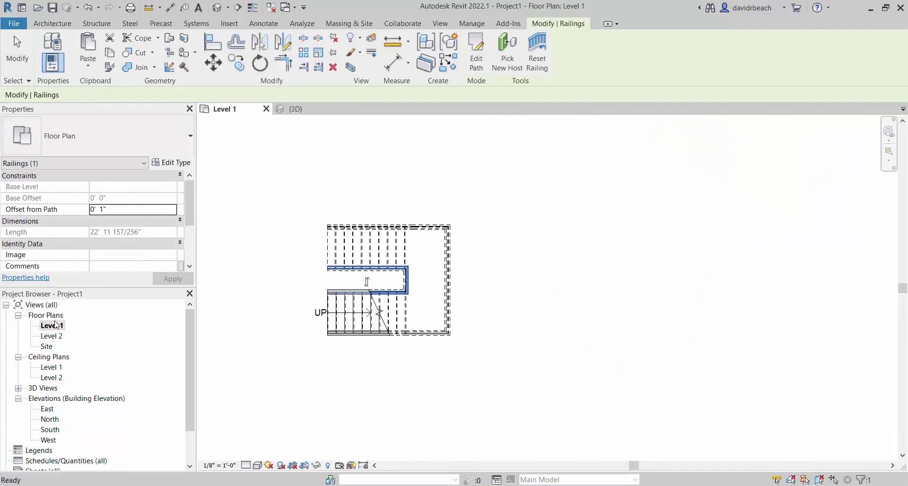
In the Level 1 plan, select the railing along the stair's bottom edge instead
scroll(318, 265, up, 6)
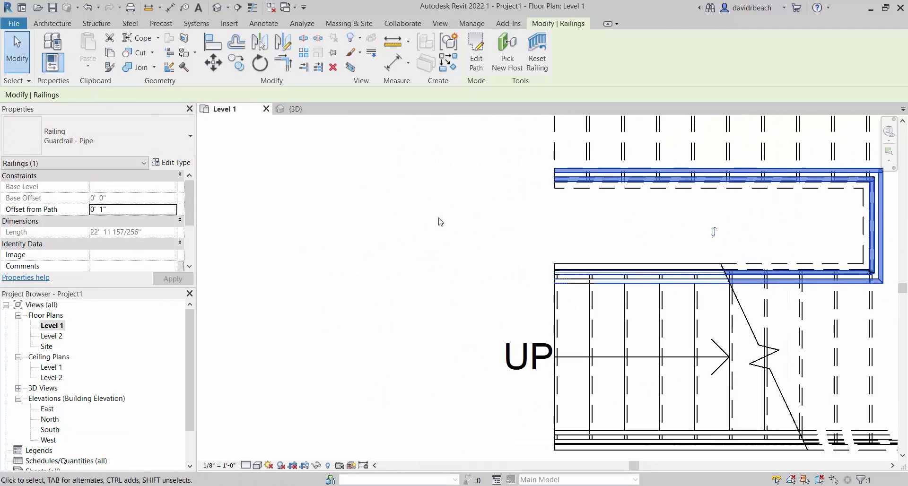
scroll(440, 222, up, 1)
scroll(440, 219, down, 3)
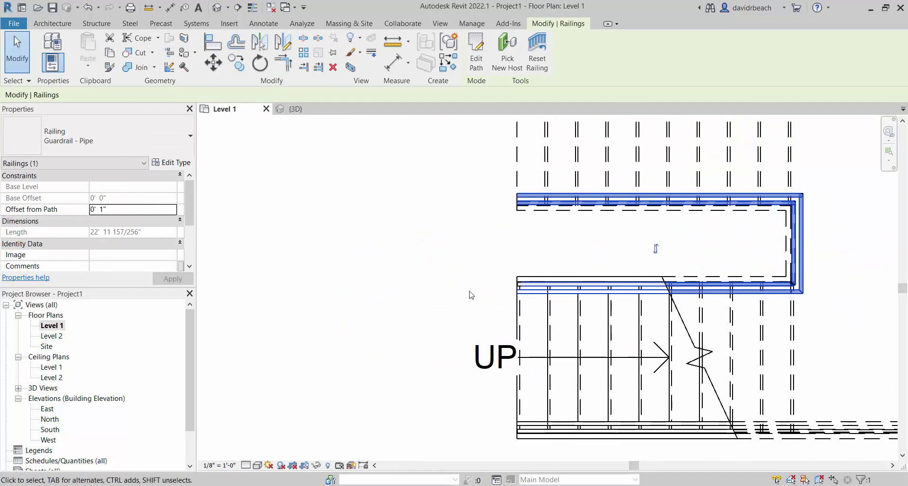
click(512, 255)
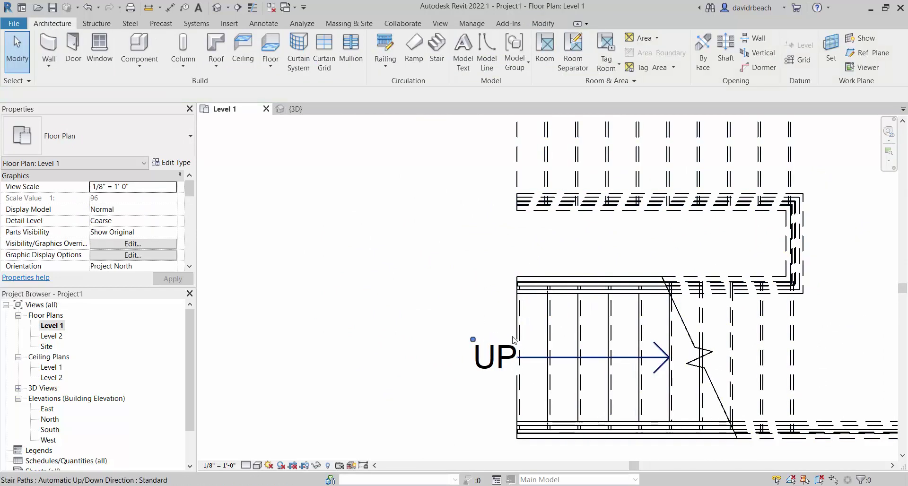
click(519, 431)
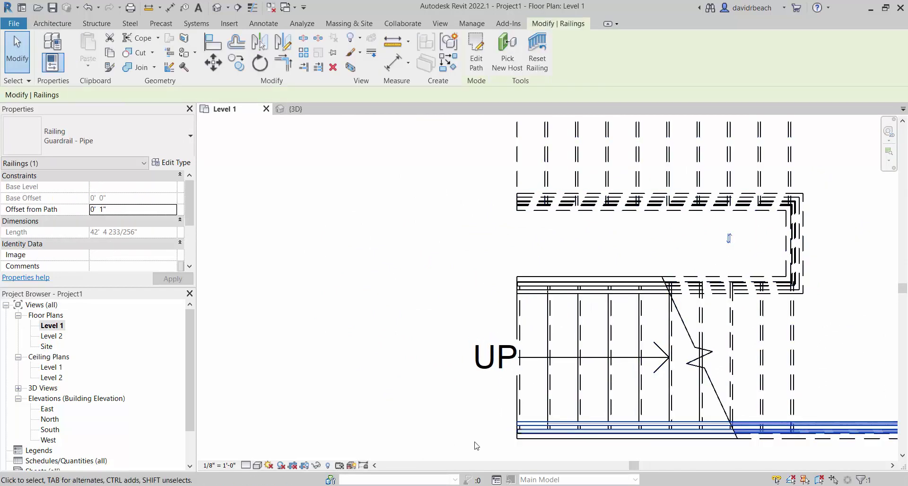
middle_drag(494, 406, 514, 375)
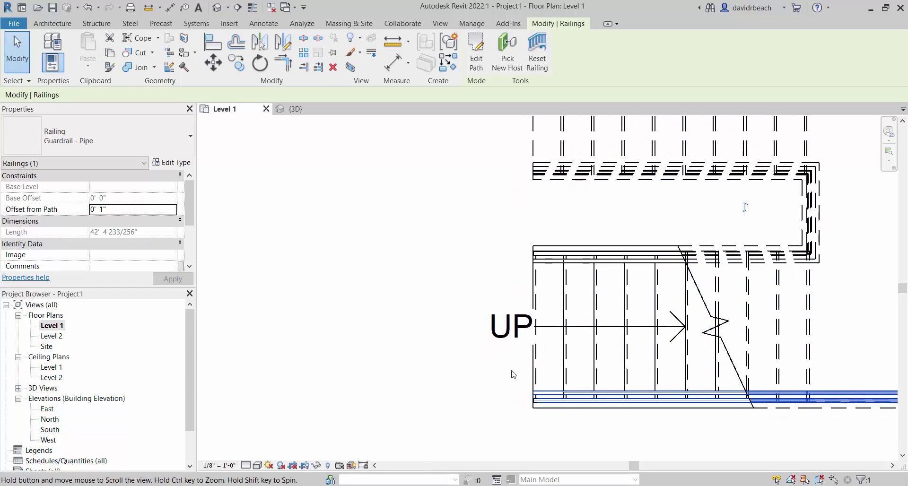
scroll(513, 374, up, 1)
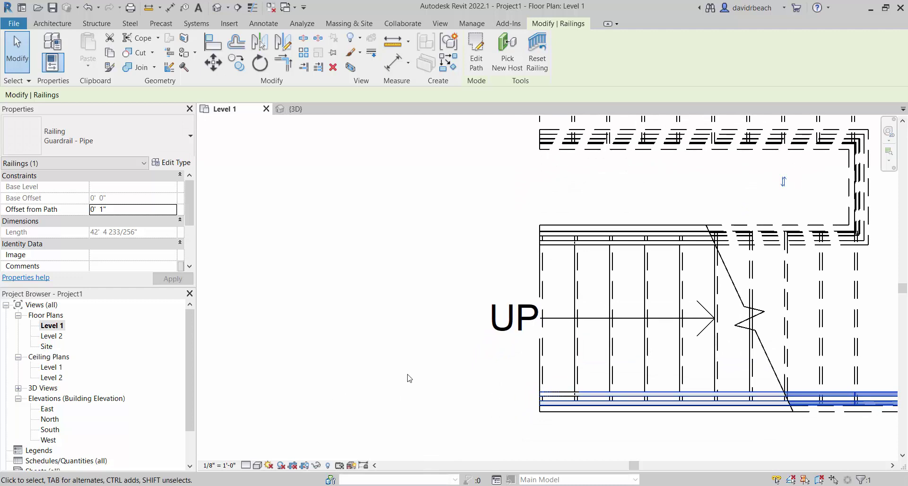
middle_drag(410, 378, 452, 377)
mouse_move(443, 312)
middle_down()
mouse_move(416, 288)
mouse_move(402, 303)
middle_up()
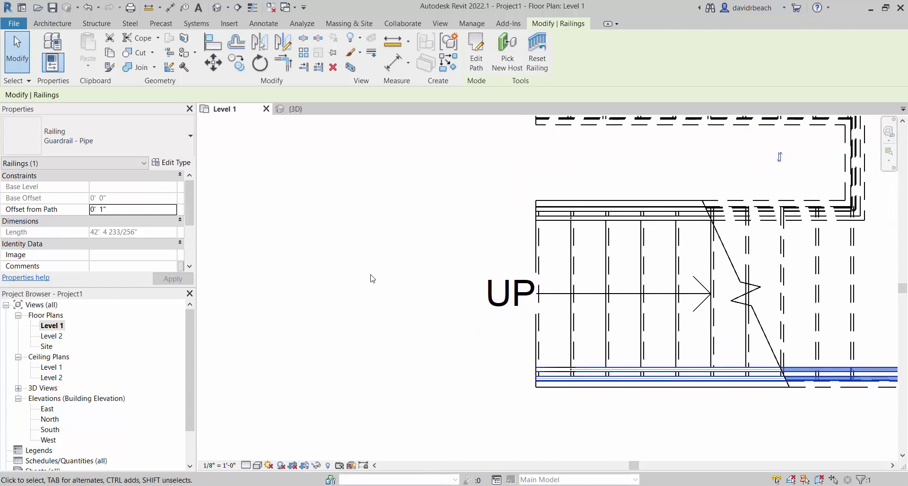
scroll(472, 185, down, 2)
scroll(476, 205, up, 1)
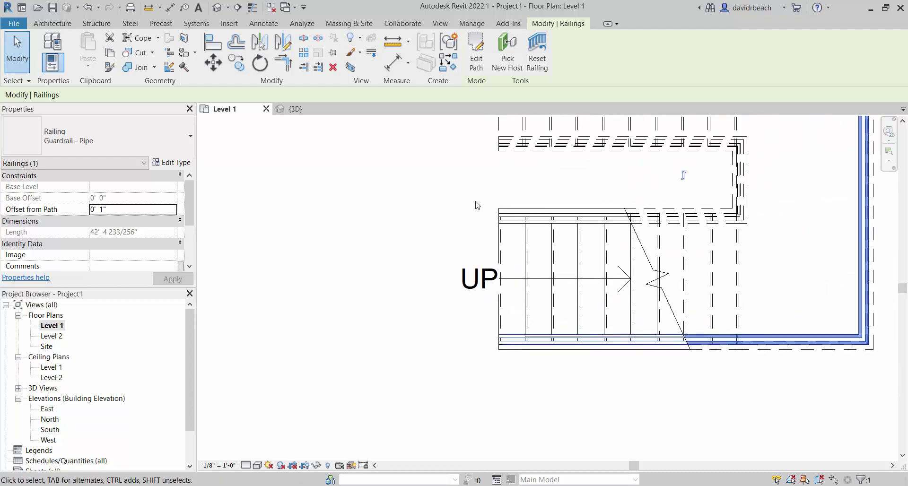
Enter the railing's Edit Path sketch and frame the stair's bottom-left corner
click(476, 56)
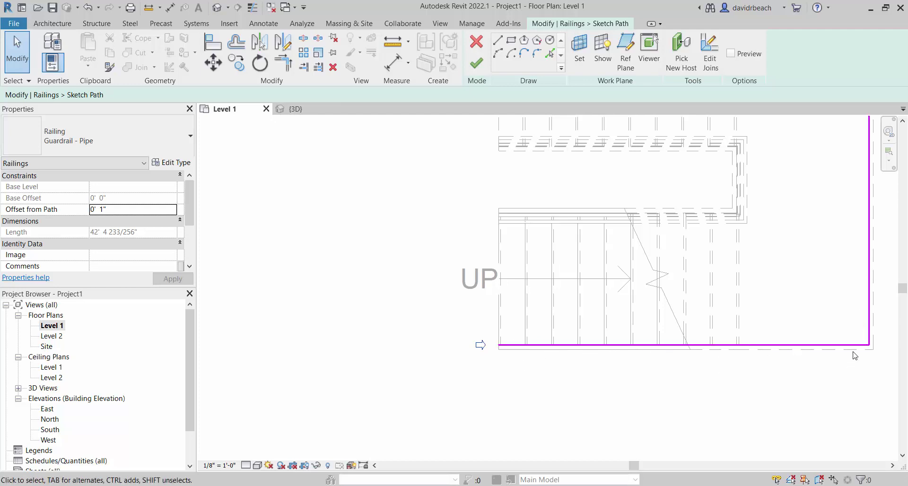
scroll(529, 300, down, 2)
middle_drag(529, 299, 529, 365)
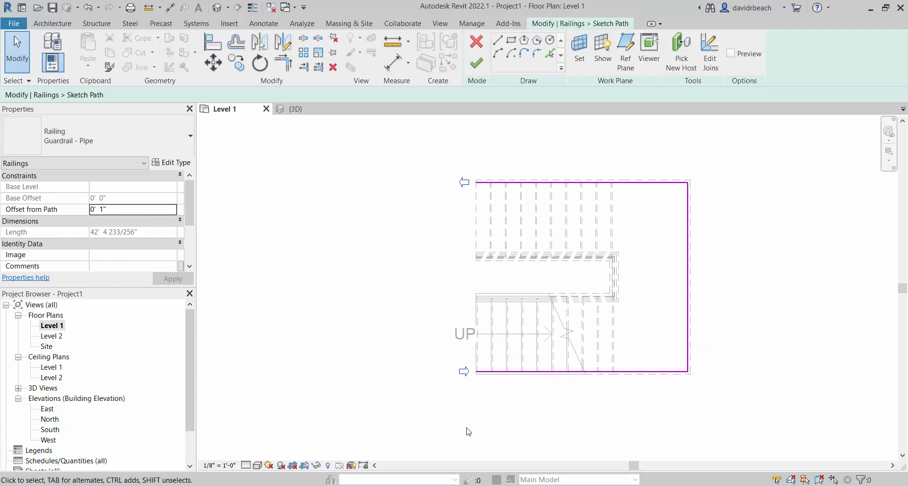
scroll(467, 431, up, 5)
middle_drag(470, 330, 484, 369)
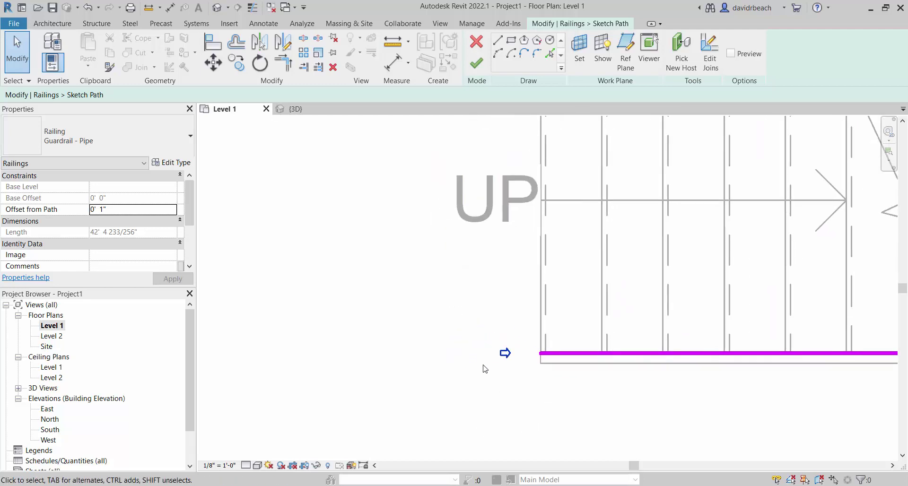
Stretch the bottom path line left using helper lines, then delete the helpers
click(497, 40)
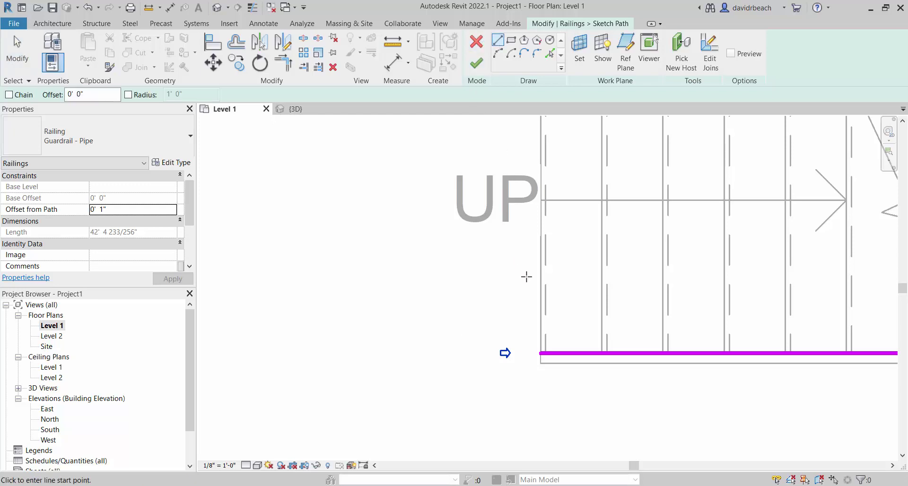
click(541, 292)
click(479, 291)
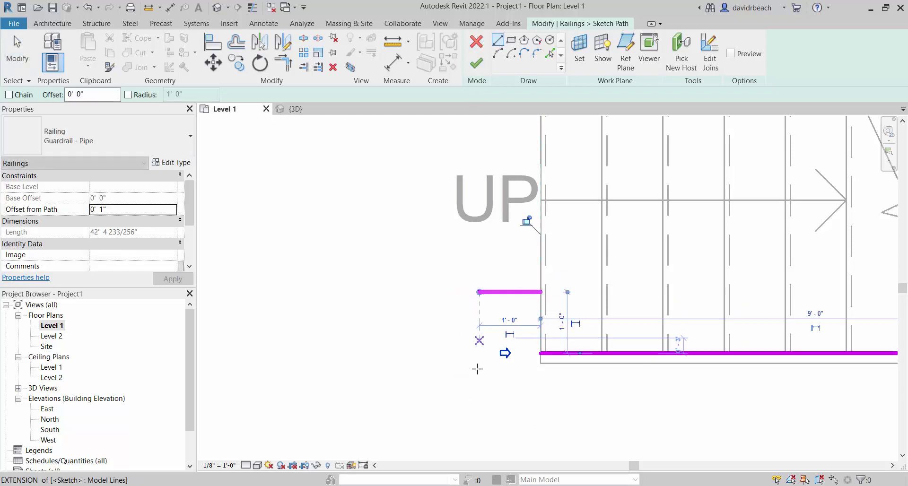
click(479, 292)
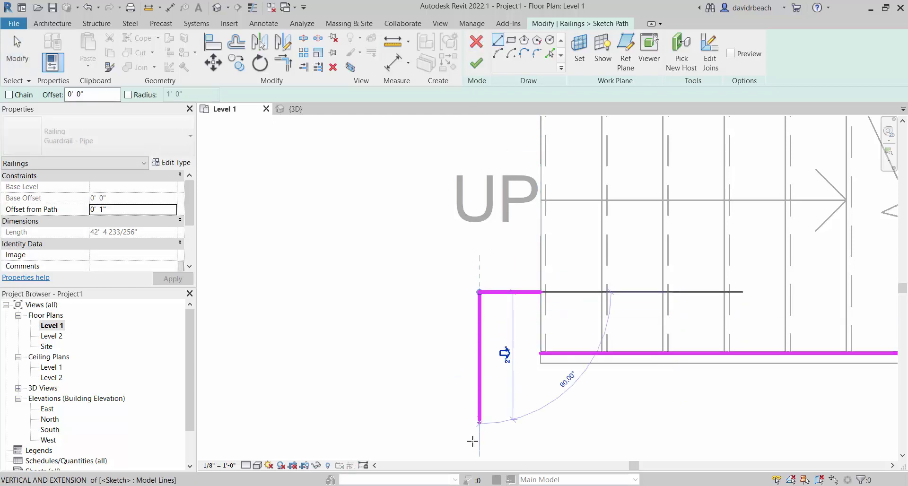
click(479, 449)
key(Escape)
click(544, 352)
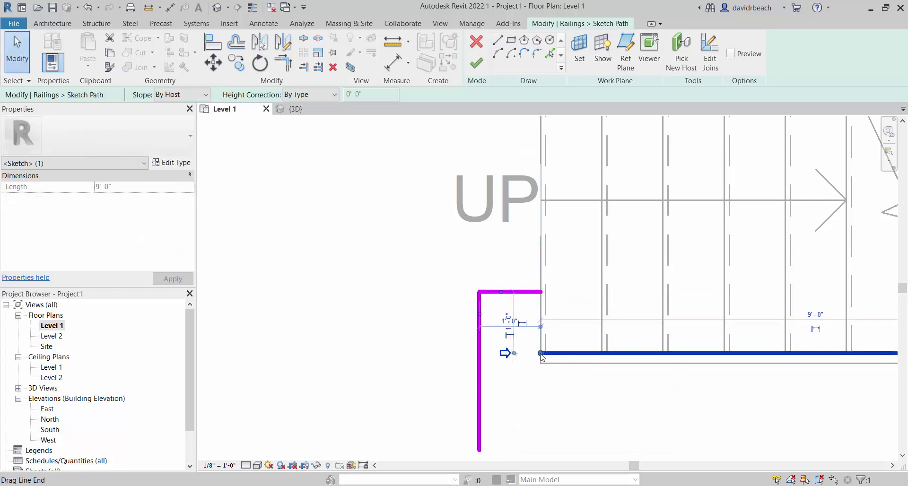
drag(540, 353, 479, 352)
click(503, 325)
mouse_move(502, 324)
mouse_down()
mouse_move(450, 271)
mouse_move(453, 276)
mouse_up()
key(Delete)
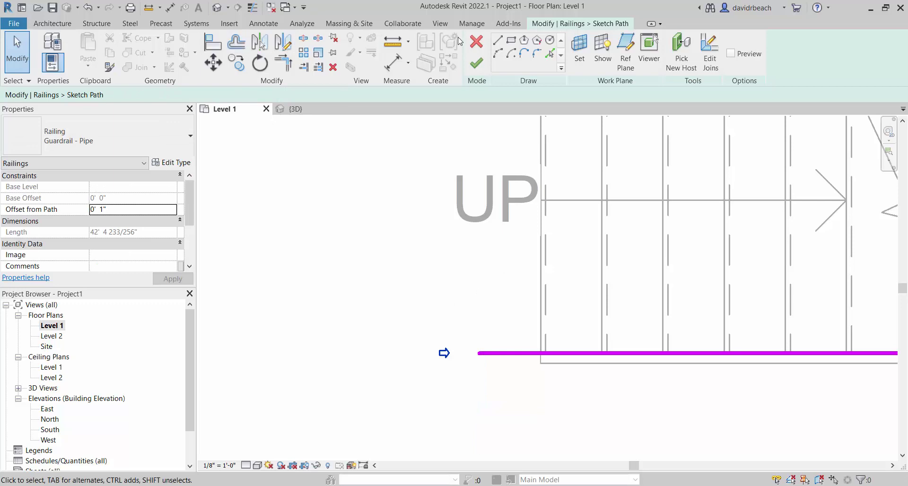
Draw a line extending the railing path 1'-0" further left
click(500, 42)
click(477, 352)
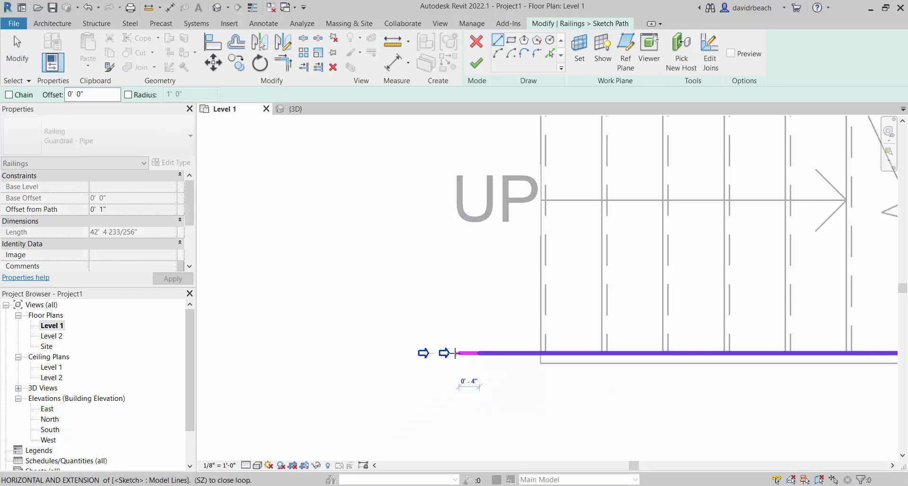
click(416, 352)
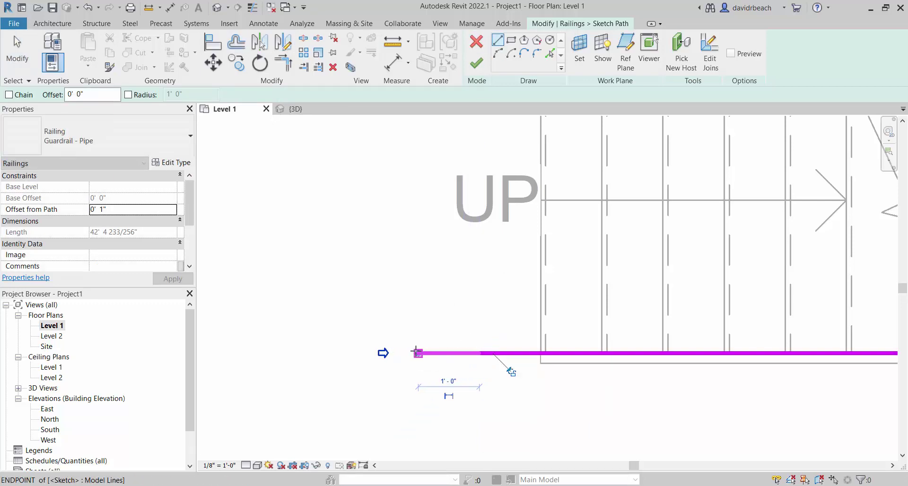
key(Escape)
key(Escape)
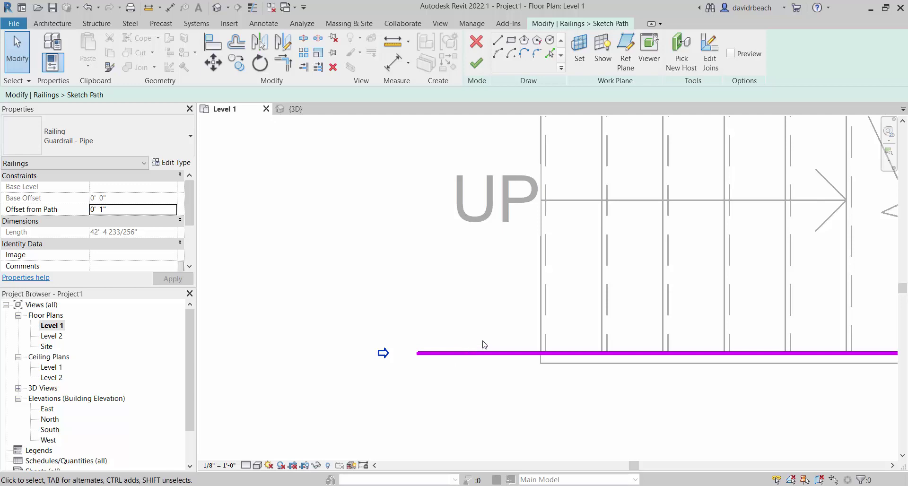
Add a short line left of UP and attempt to finish the railing path
scroll(484, 344, down, 1)
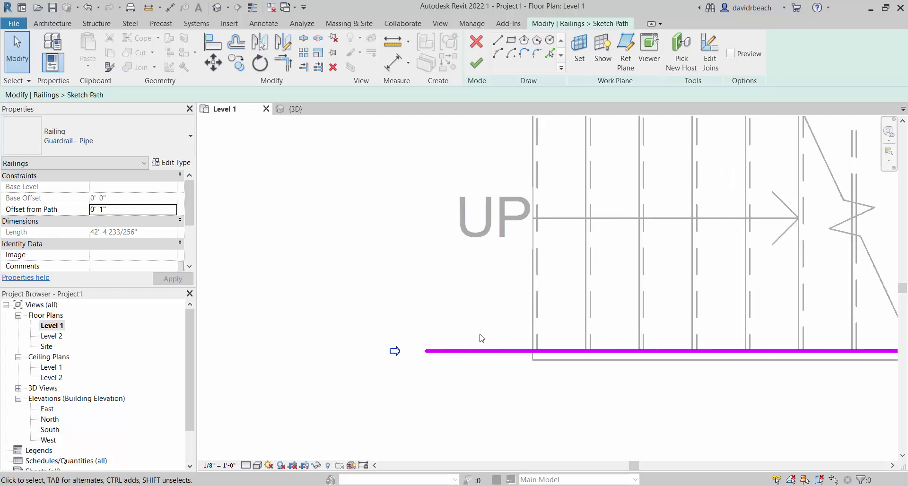
click(498, 41)
click(364, 228)
click(441, 228)
key(Escape)
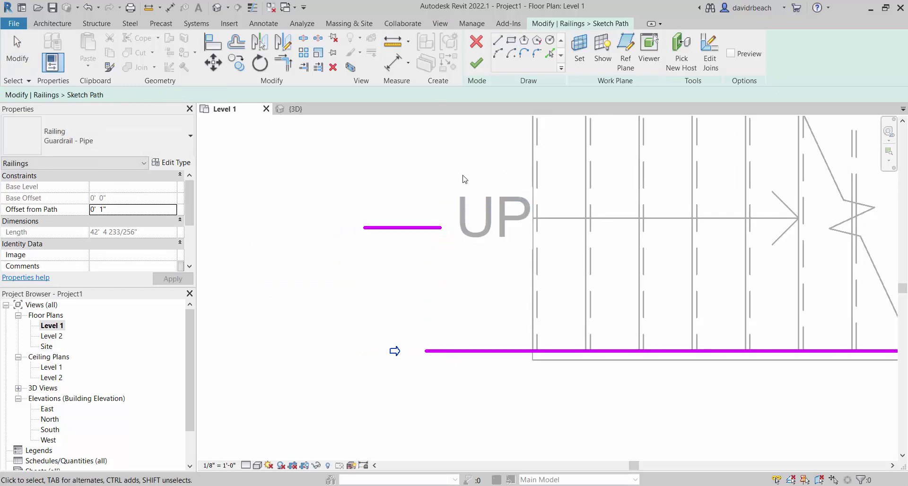
click(476, 63)
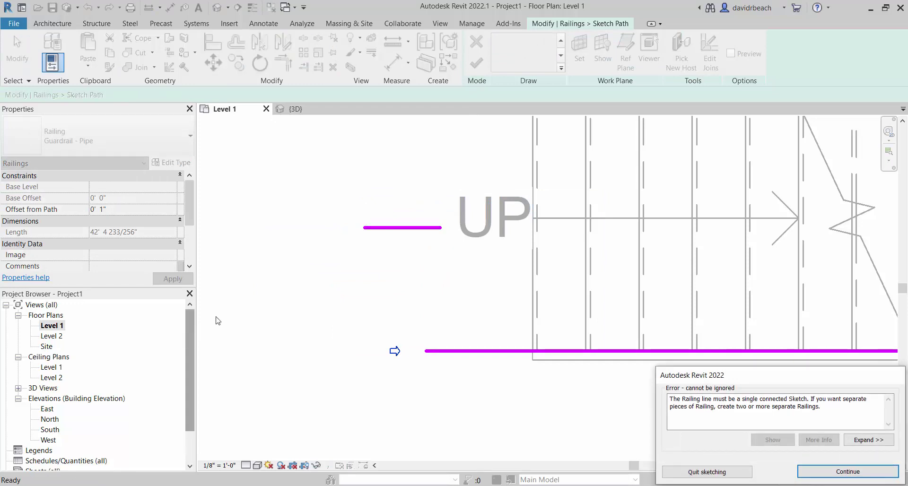
Continue past the error, delete the stray short line, and finish the railing path
click(840, 471)
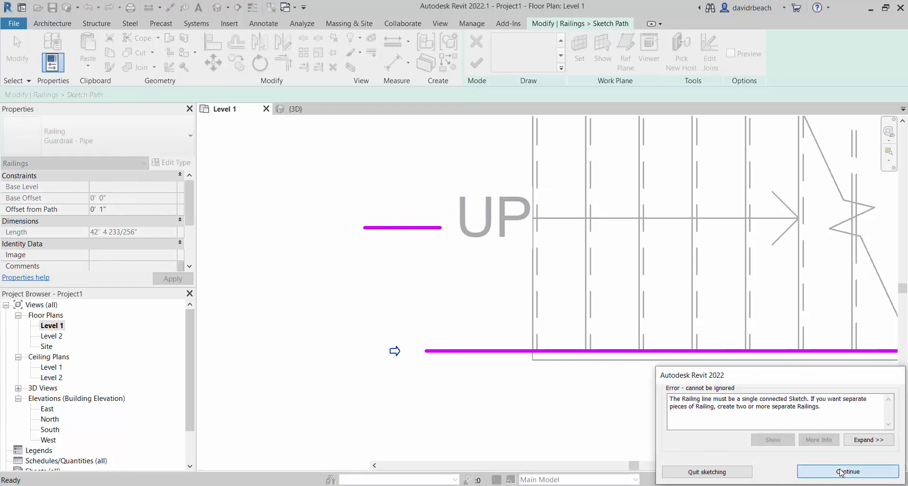
drag(415, 281, 335, 208)
key(Delete)
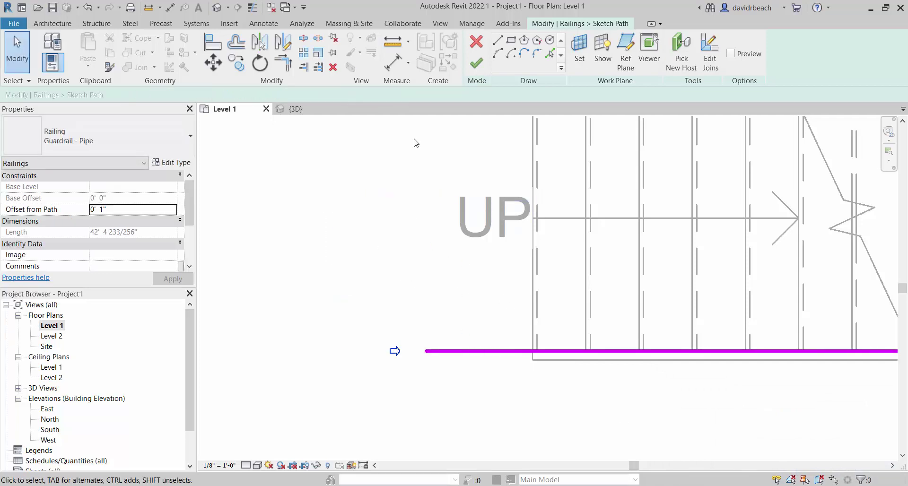
click(476, 63)
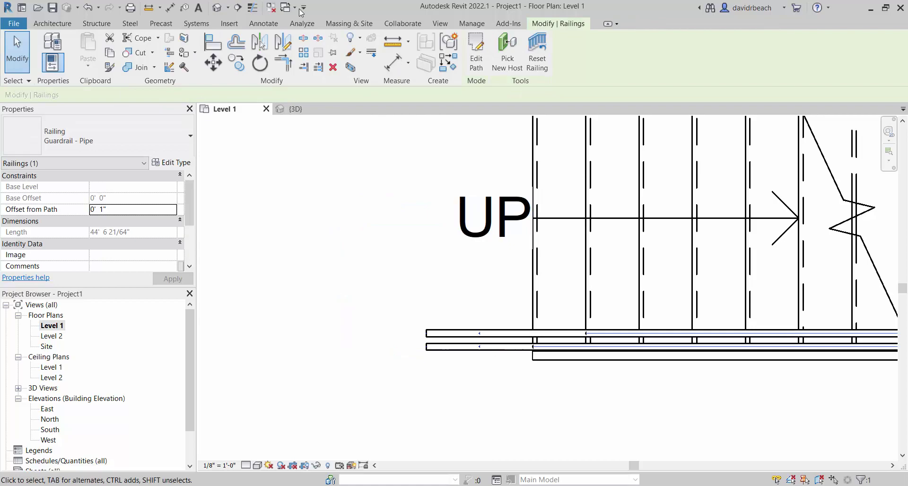
Inspect the edited outer railing in the 3D view from several angles
click(217, 7)
middle_drag(370, 174, 494, 316)
click(440, 391)
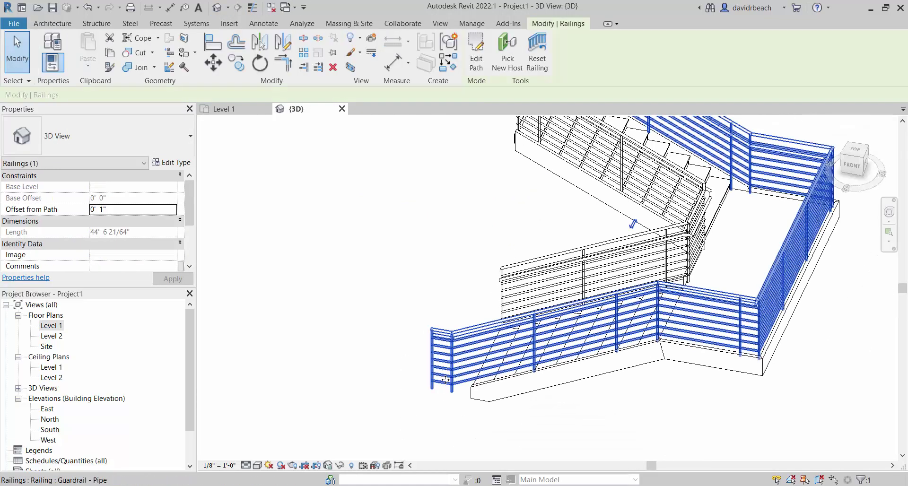
shift+middle_drag(361, 432, 386, 393)
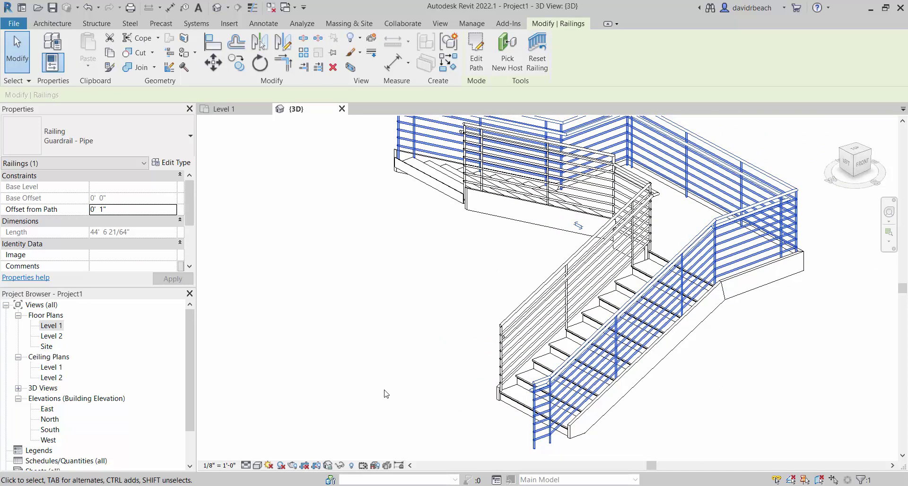
scroll(529, 451, down, 5)
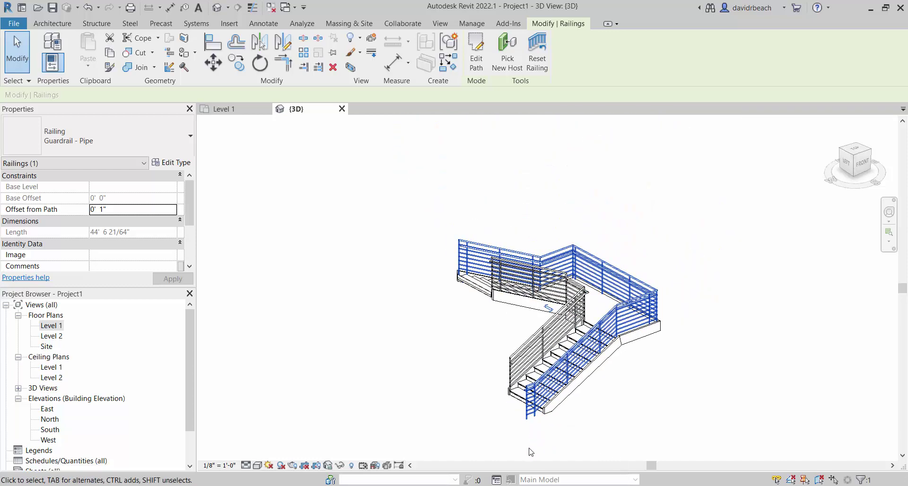
shift+middle_drag(529, 452, 405, 338)
key(Escape)
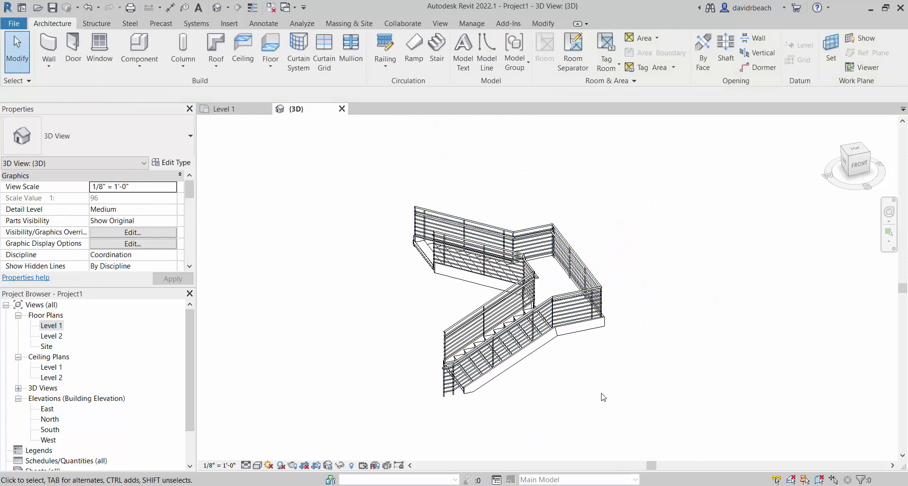
middle_drag(752, 433, 617, 407)
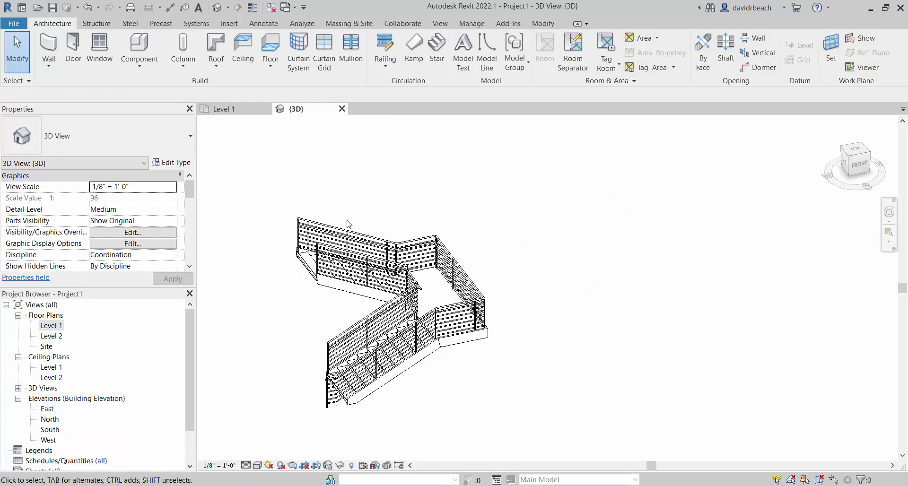
middle_drag(376, 183, 371, 178)
Return to the Level 1 plan and start a new 6x12 stair, opening its type settings
double_click(59, 327)
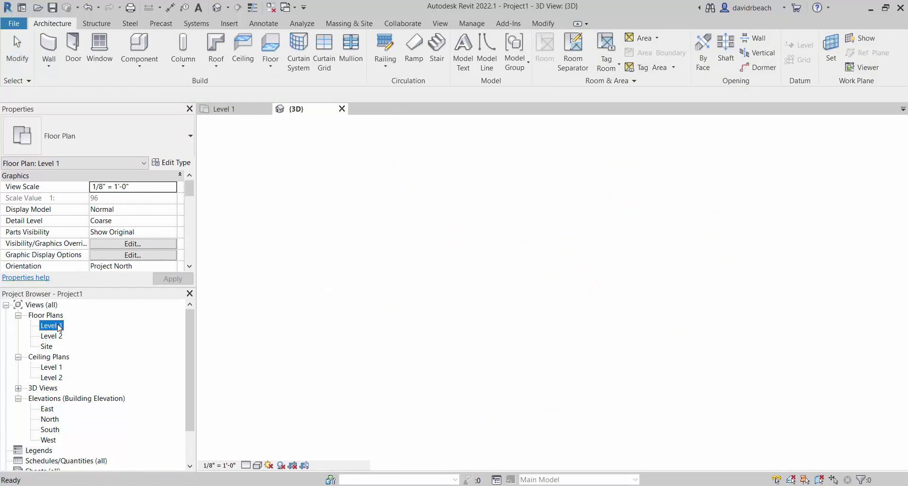
scroll(411, 260, down, 5)
scroll(479, 231, up, 1)
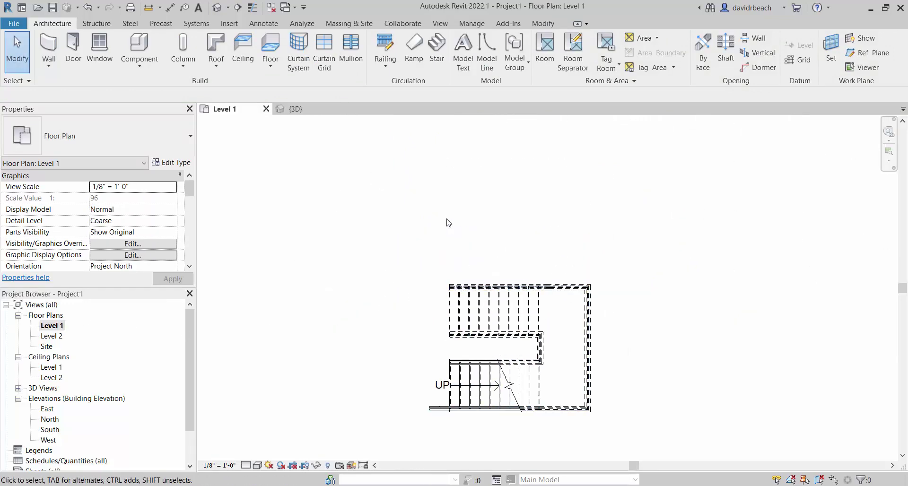
middle_drag(448, 222, 452, 243)
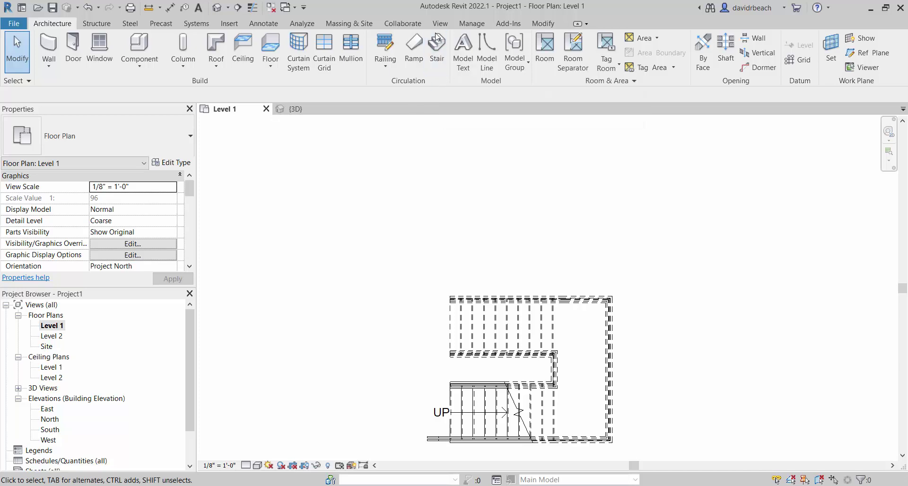
click(437, 51)
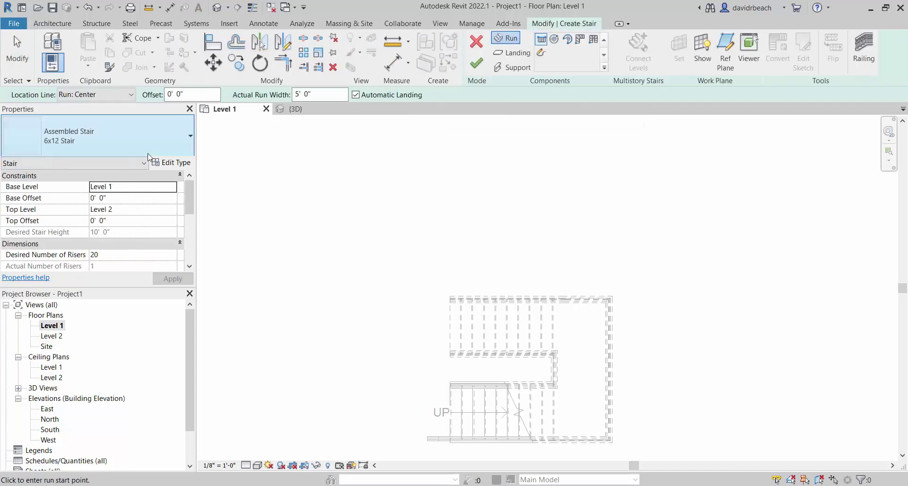
click(171, 162)
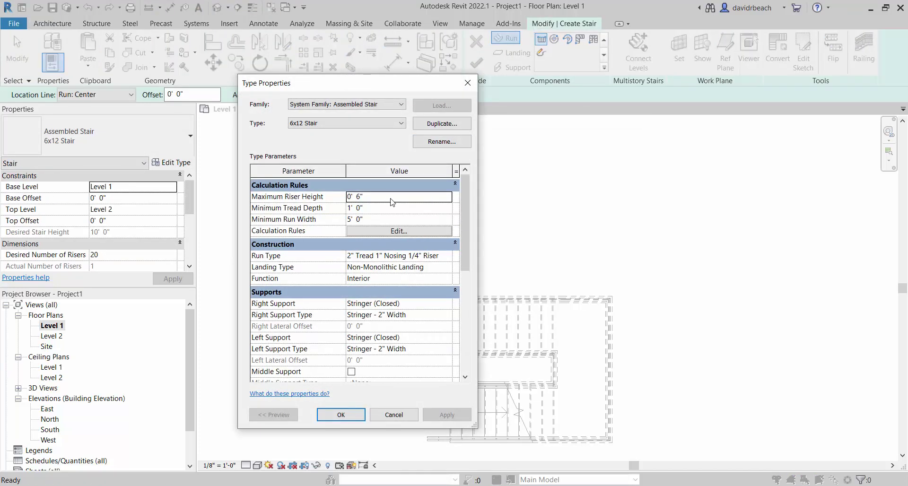
Duplicate the type as '12x12' with 1' 0" maximum riser and 2' 0" minimum run width
click(441, 123)
text(12)
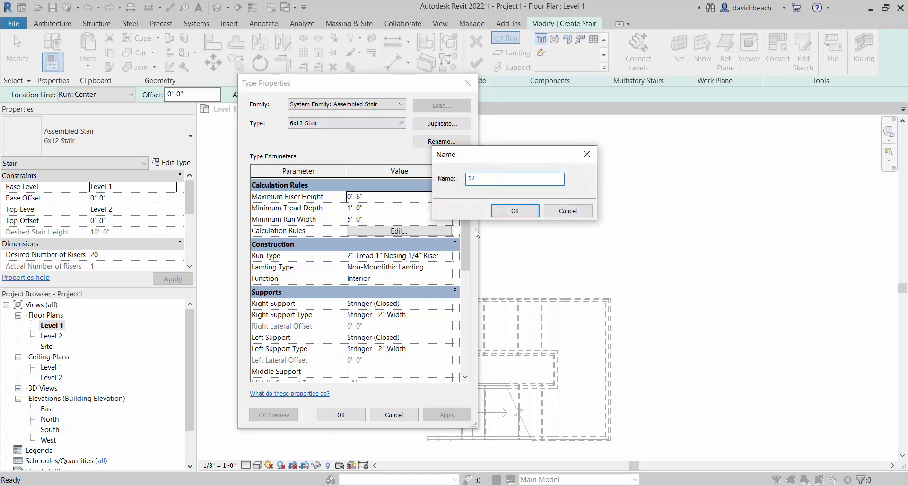
text(x12)
click(514, 211)
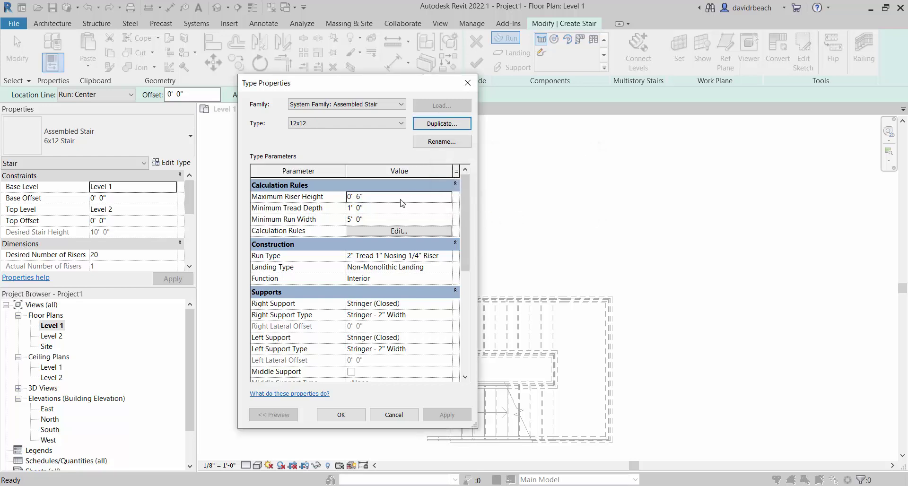
click(401, 201)
text(1' 0")
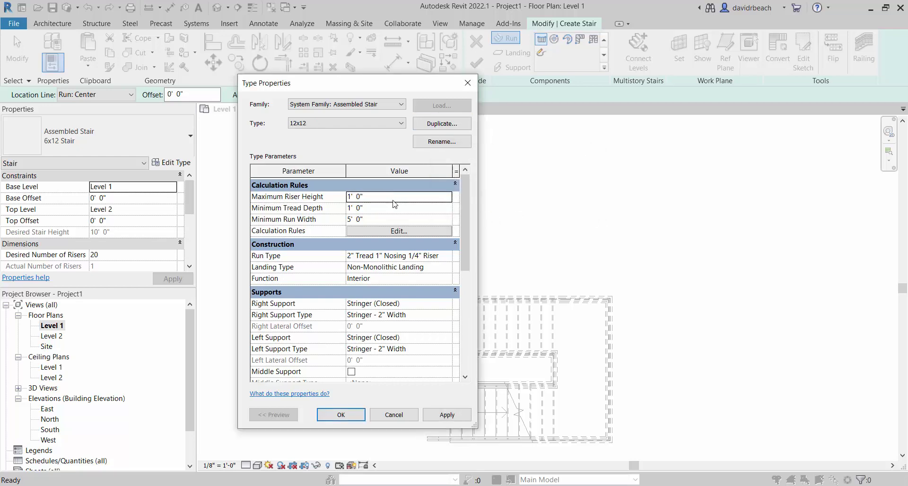
click(373, 220)
text(2' 0")
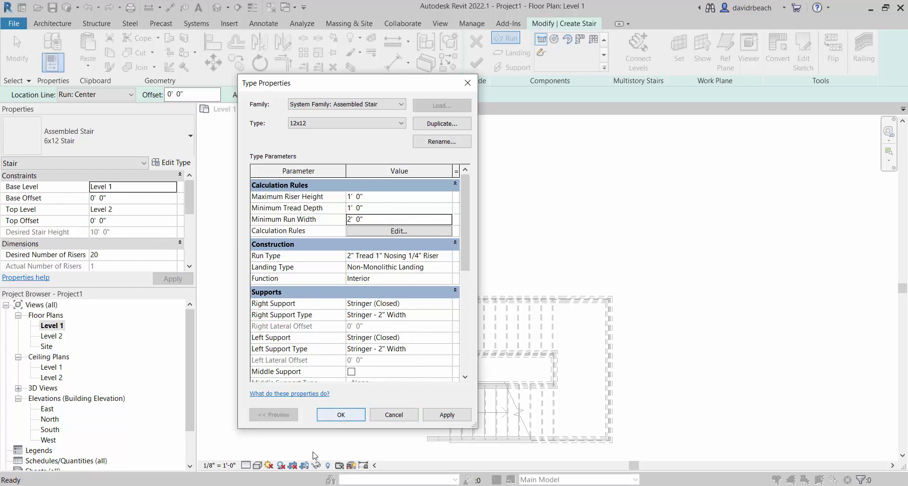
click(339, 415)
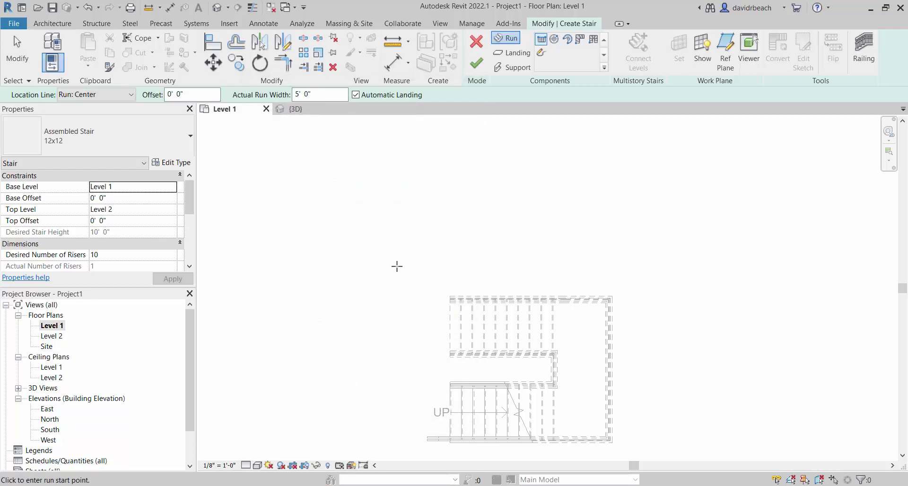
Draw a trial straight stair run and review the 12x12 stair type settings
click(423, 241)
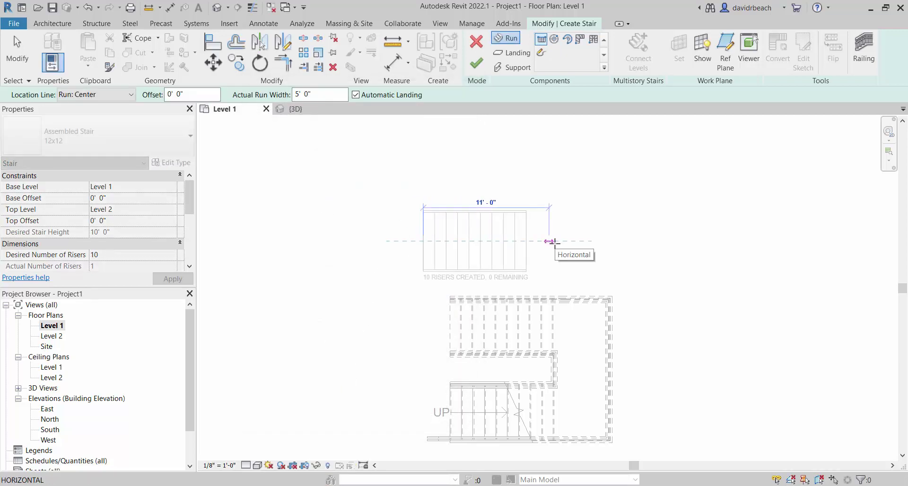
click(548, 241)
key(Escape)
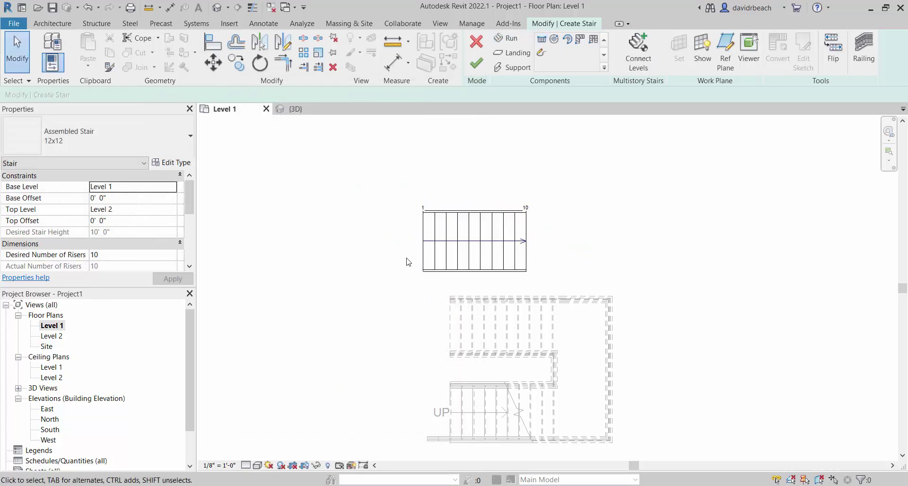
click(171, 162)
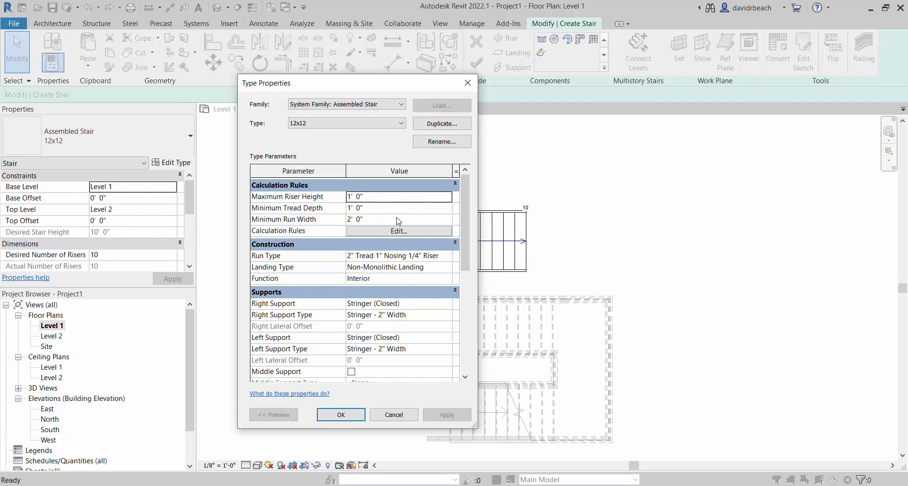
click(394, 415)
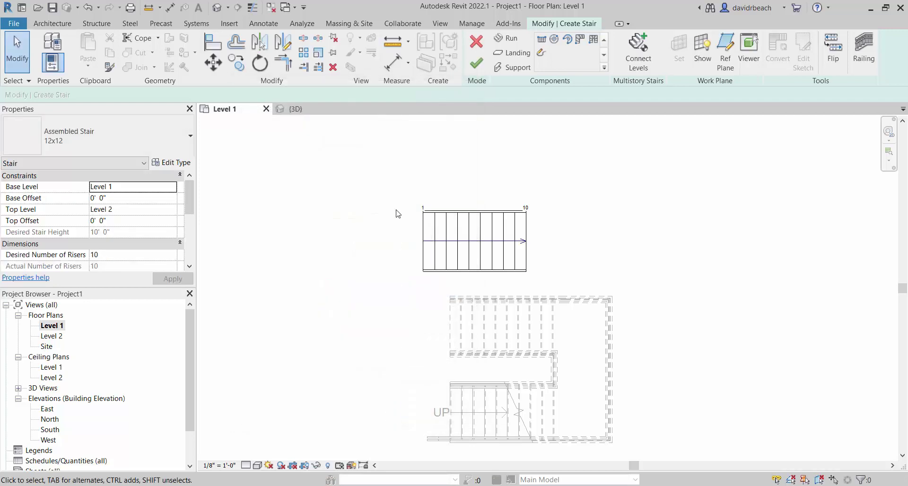
Select and delete the trial stair run
scroll(399, 213, up, 2)
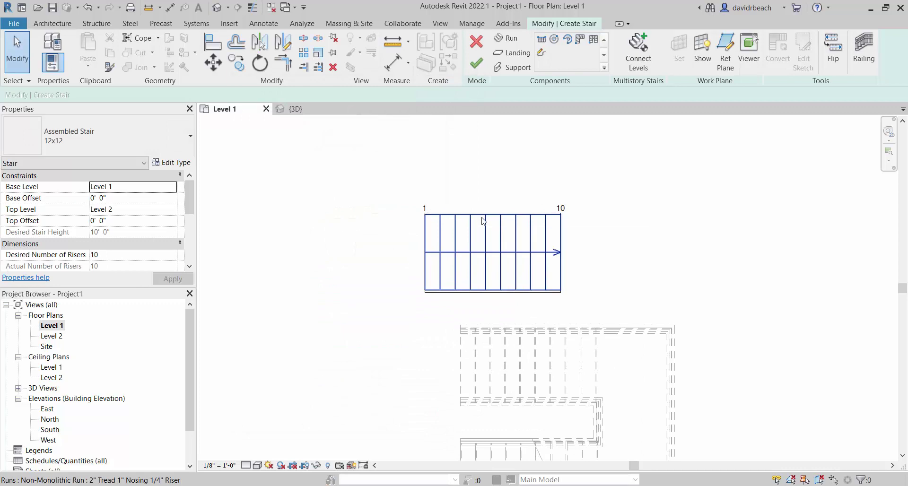
scroll(454, 217, up, 3)
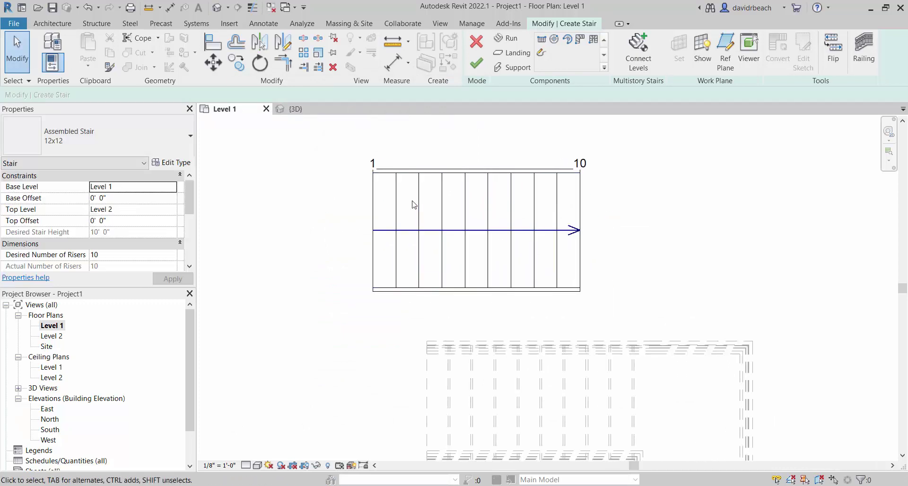
click(421, 178)
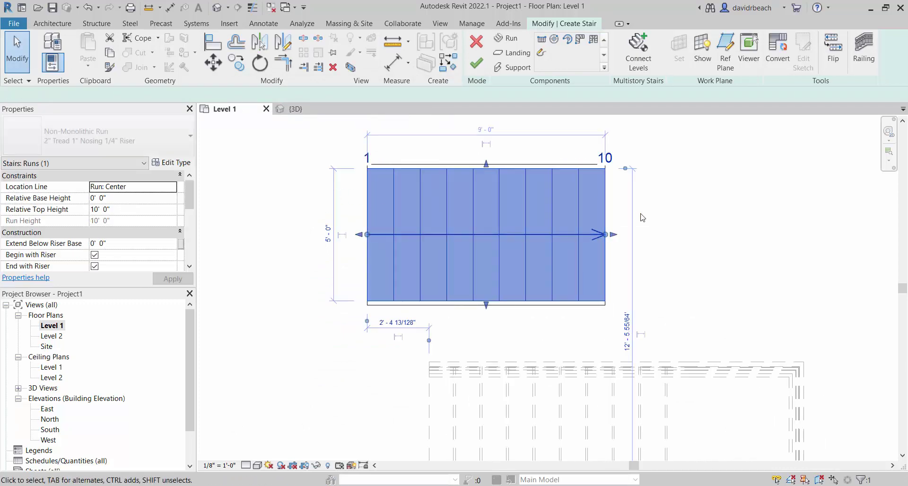
click(763, 290)
drag(701, 331, 304, 144)
key(Delete)
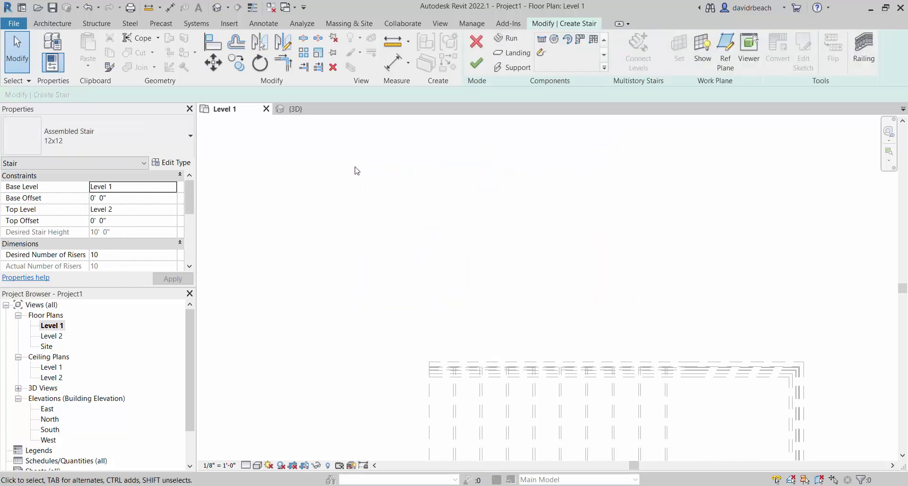
Redraw the 10-riser run with Actual Run Width 2' 0" and finish the stair
click(506, 38)
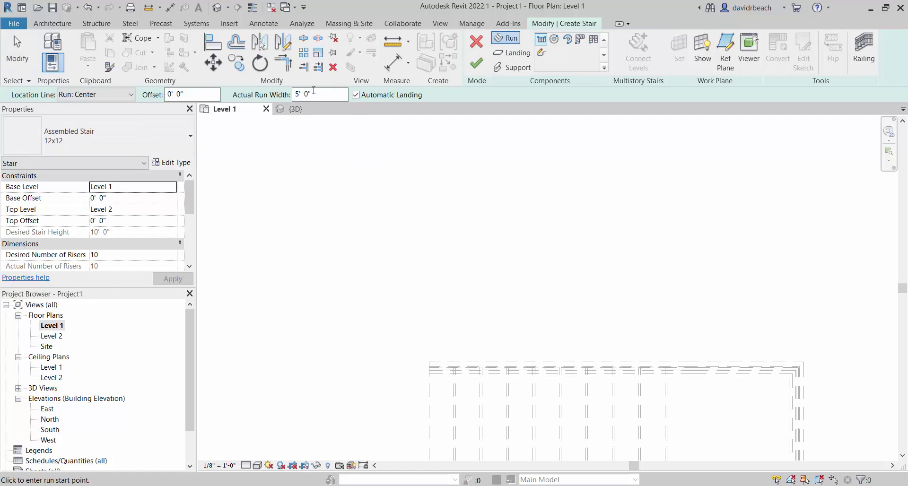
triple_click(314, 95)
text(2)
key(Return)
click(420, 287)
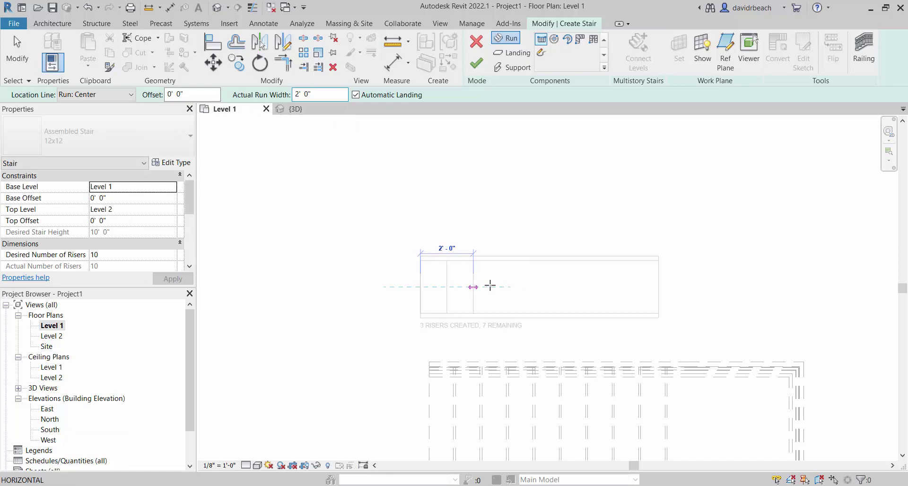
click(677, 286)
key(Escape)
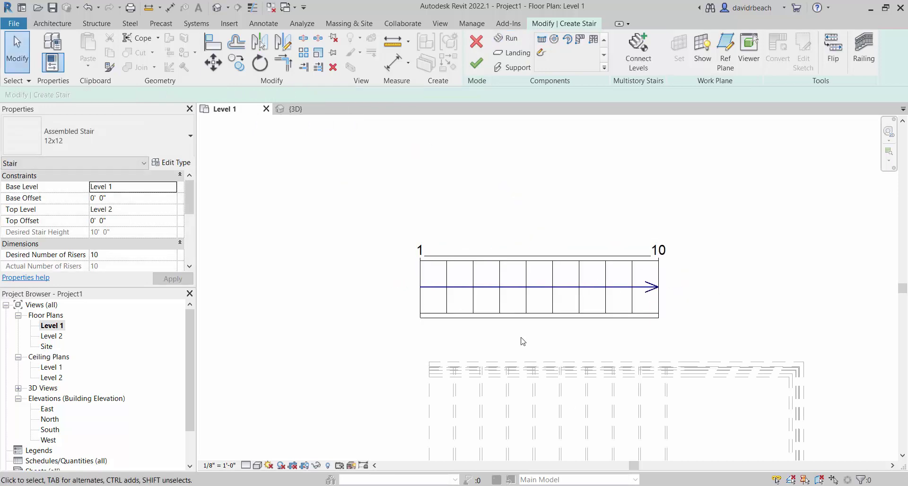
click(475, 63)
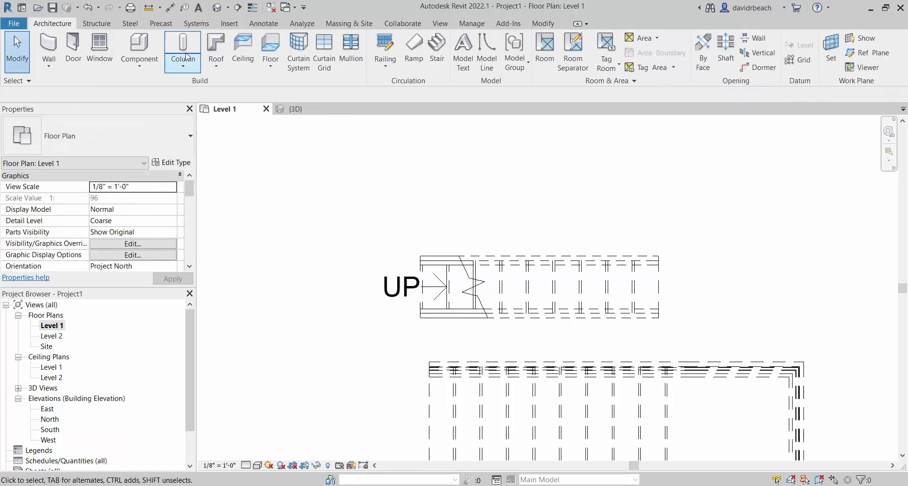
click(298, 110)
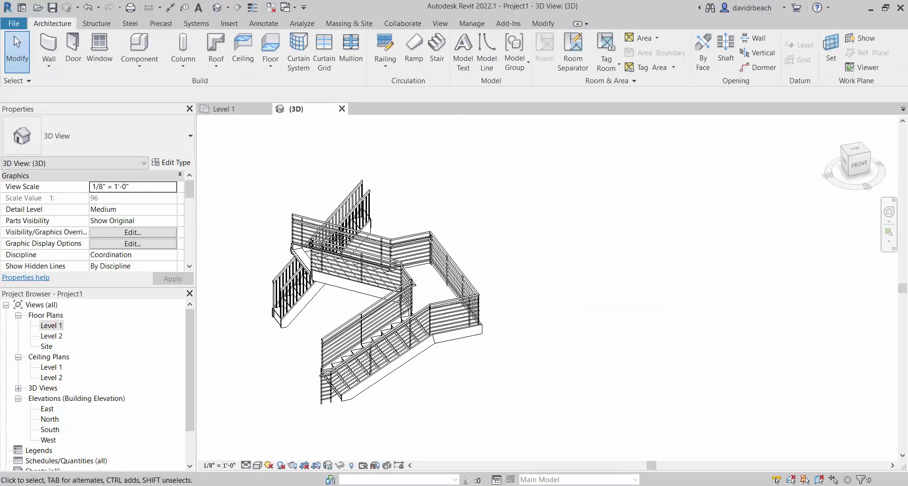
Orbit and zoom the 3D view around the new straight stair, then start another stair
shift+middle_drag(269, 370, 557, 348)
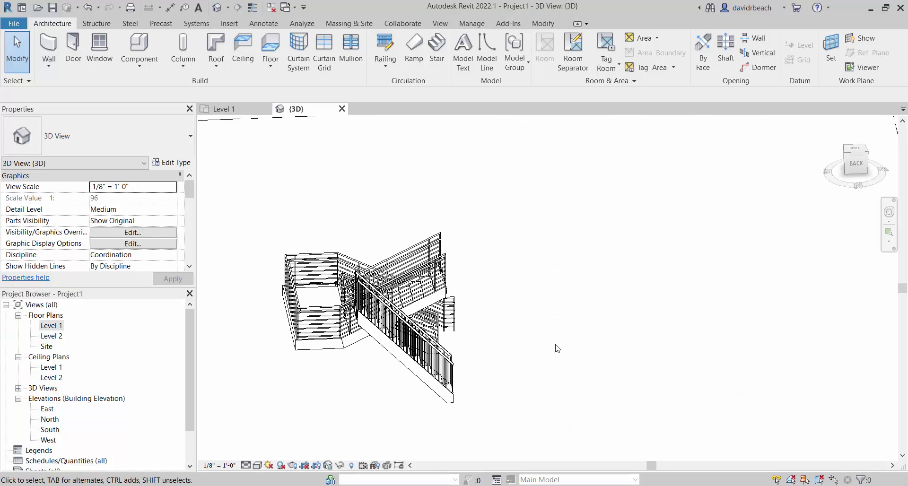
shift+middle_drag(540, 301, 343, 326)
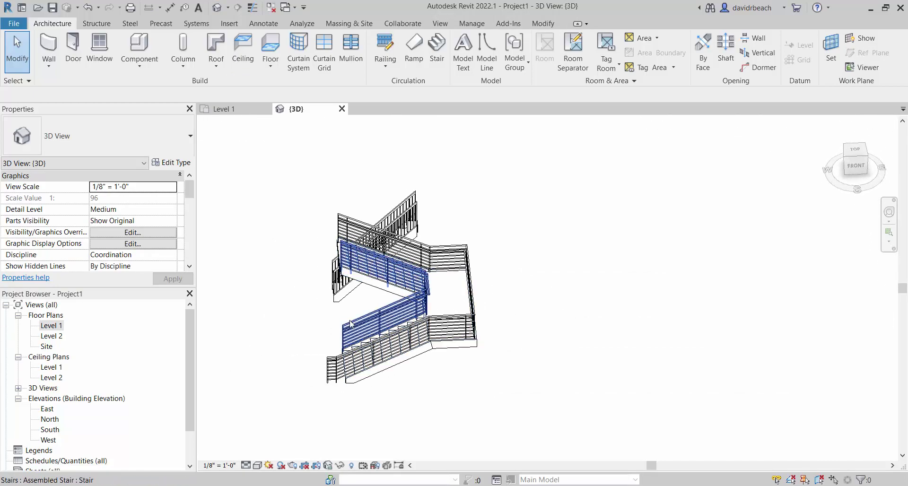
scroll(436, 239, up, 2)
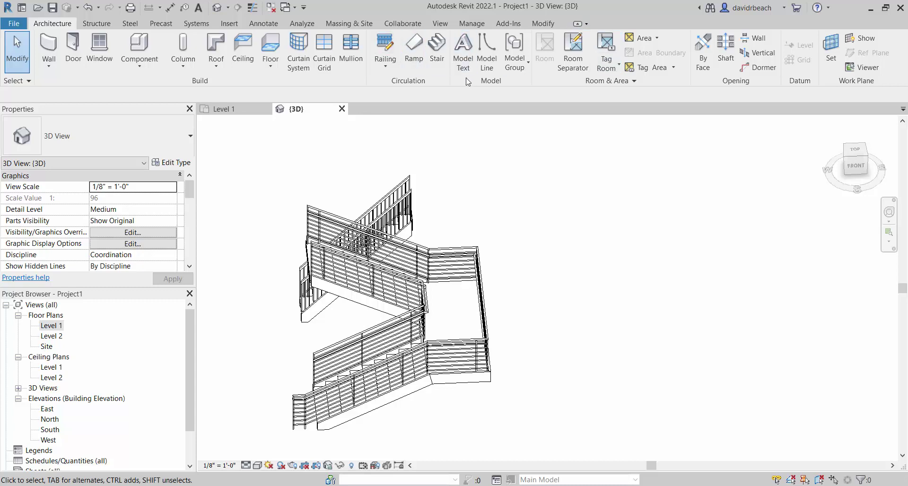
click(433, 47)
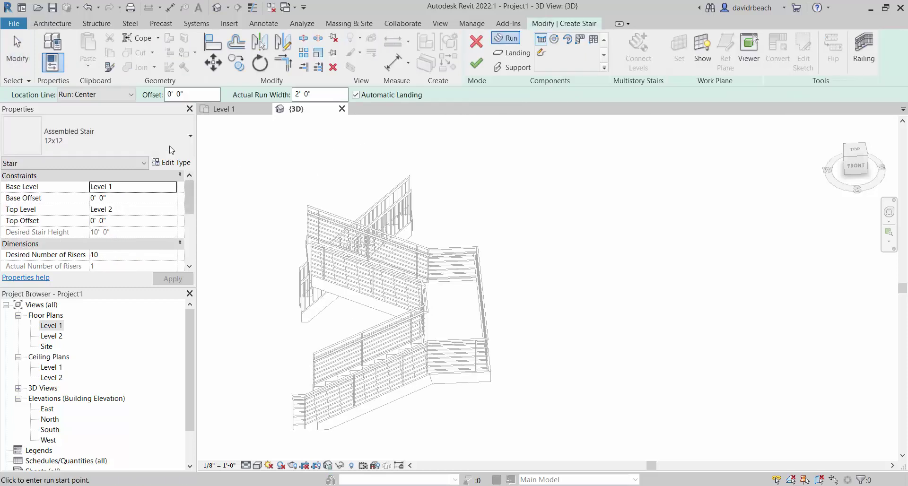
Choose the 6x12 Stair type and switch to sketching a custom run in Level 1
click(118, 142)
click(85, 195)
double_click(59, 326)
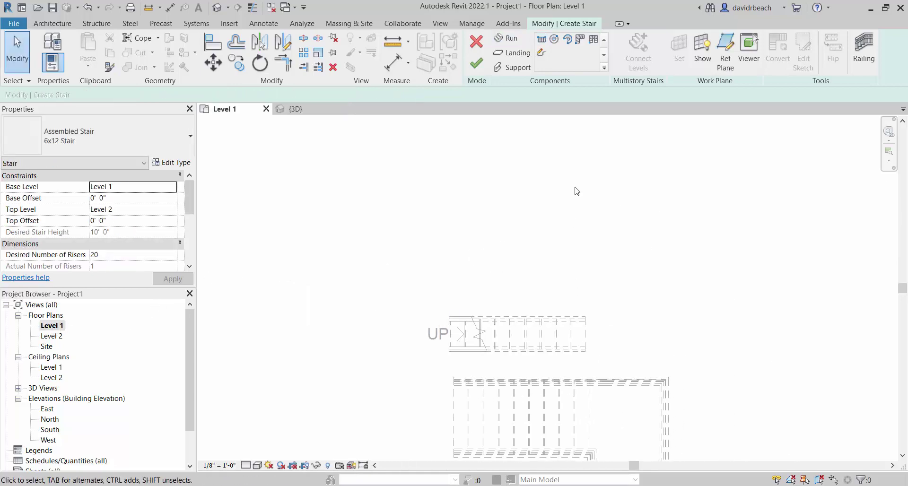
ctrl+scroll(518, 196, up, 2)
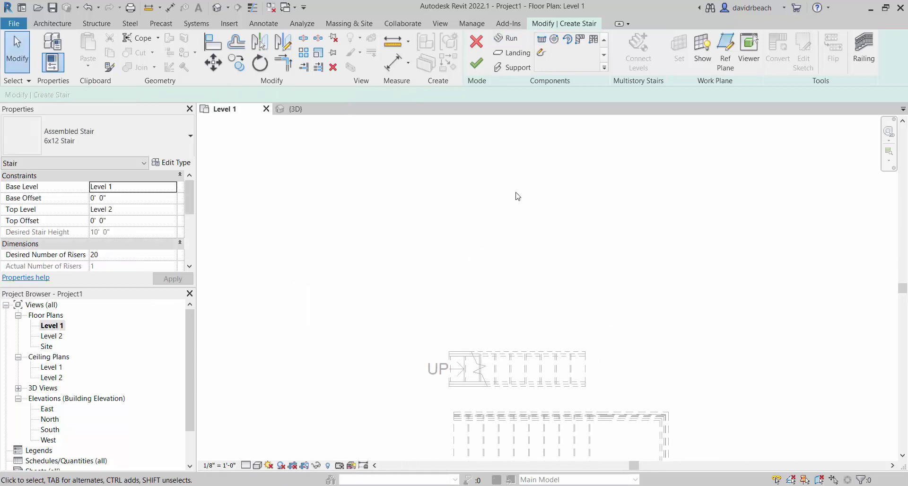
click(541, 53)
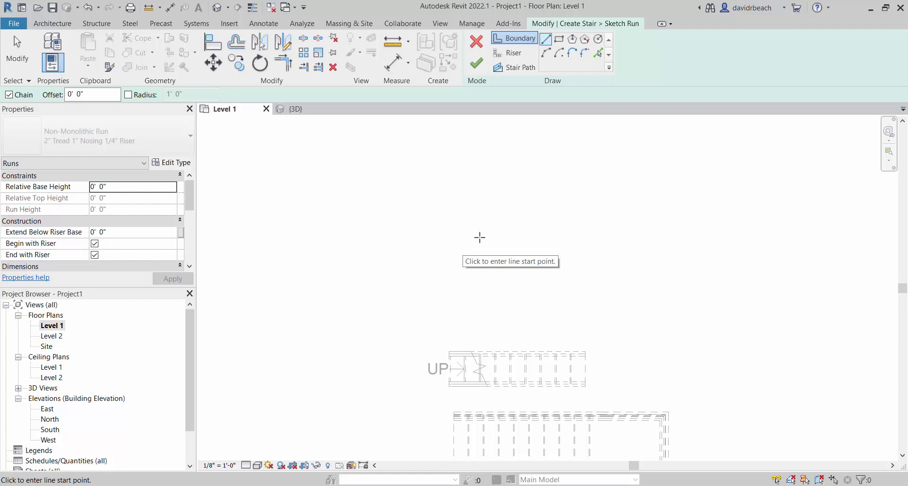
Draw the straight upper boundary line of the stair run
click(424, 233)
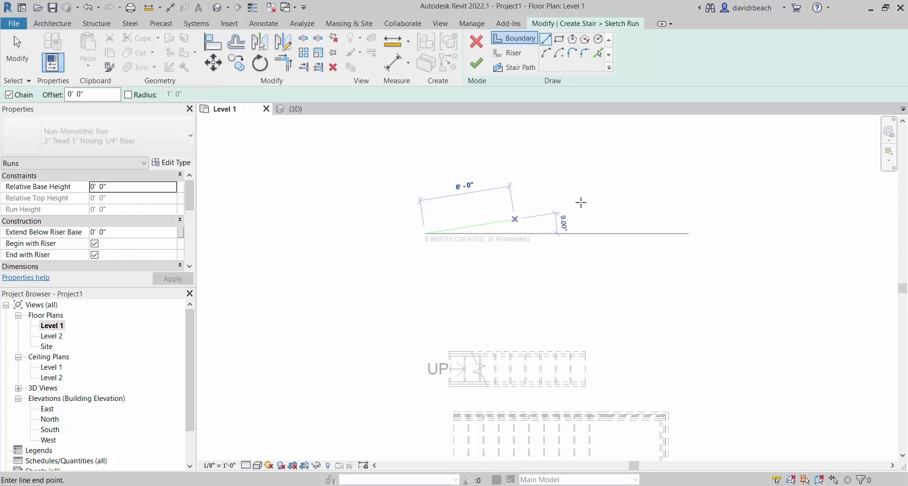
click(617, 189)
click(546, 53)
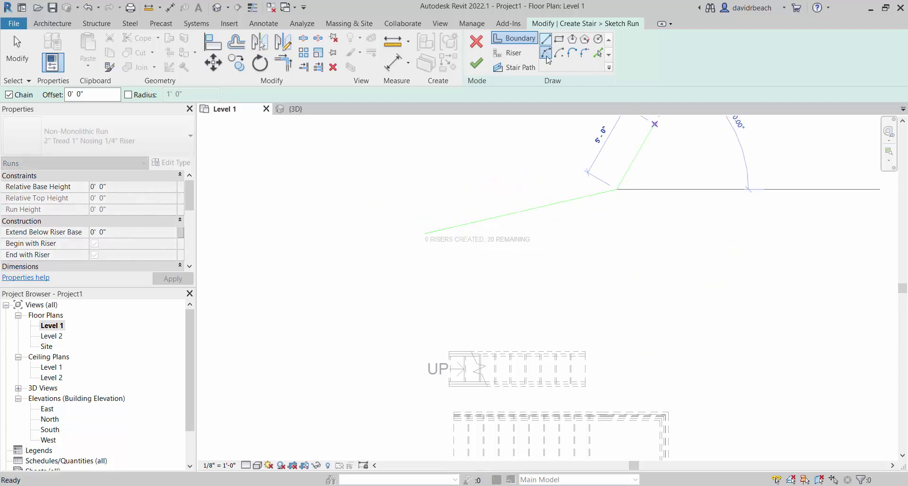
click(440, 296)
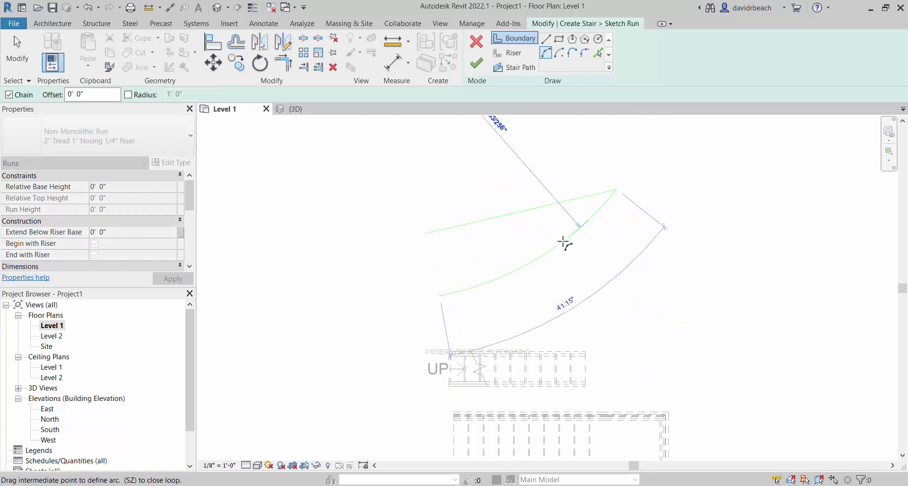
key(Escape)
key(Escape)
Draw the curved lower boundary as a start-end-radius arc and nudge it into place
click(546, 54)
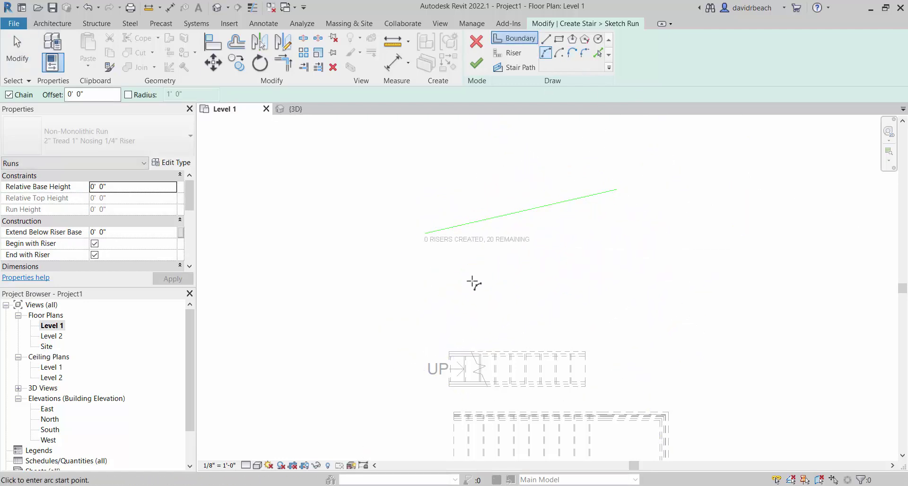
click(441, 307)
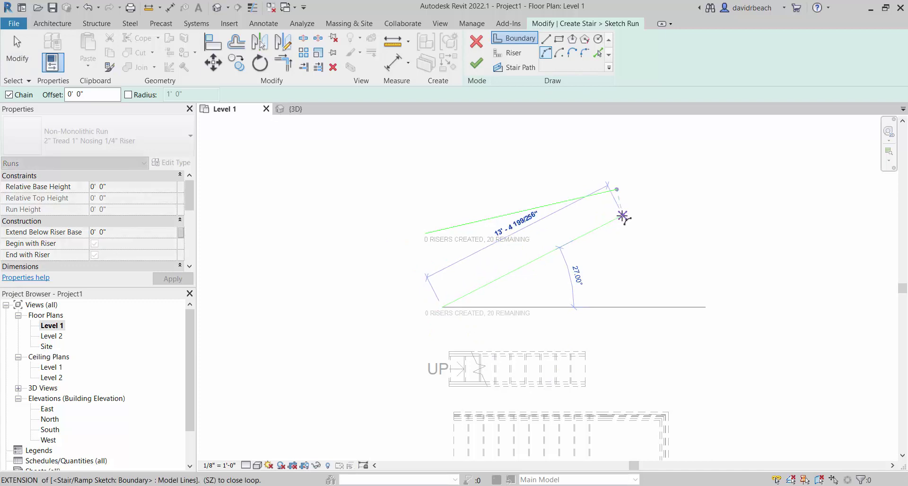
click(622, 215)
click(520, 255)
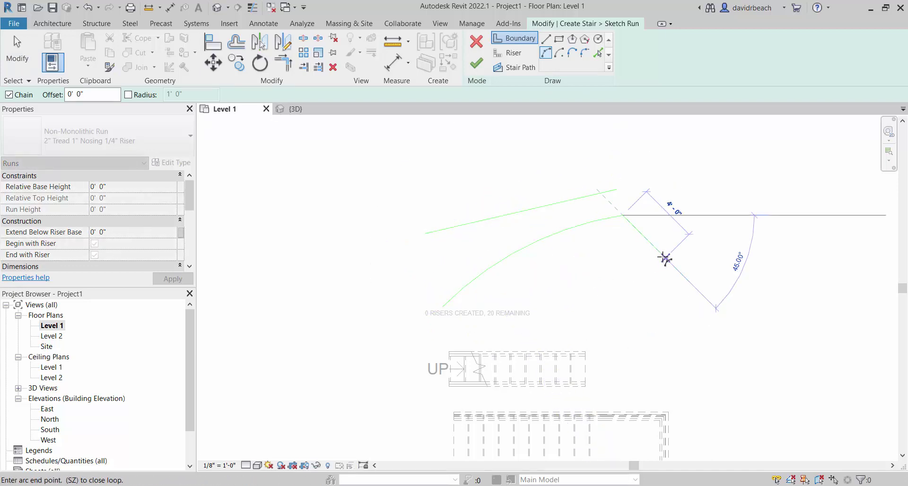
key(Escape)
key(Escape)
scroll(570, 231, up, 2)
drag(556, 241, 569, 260)
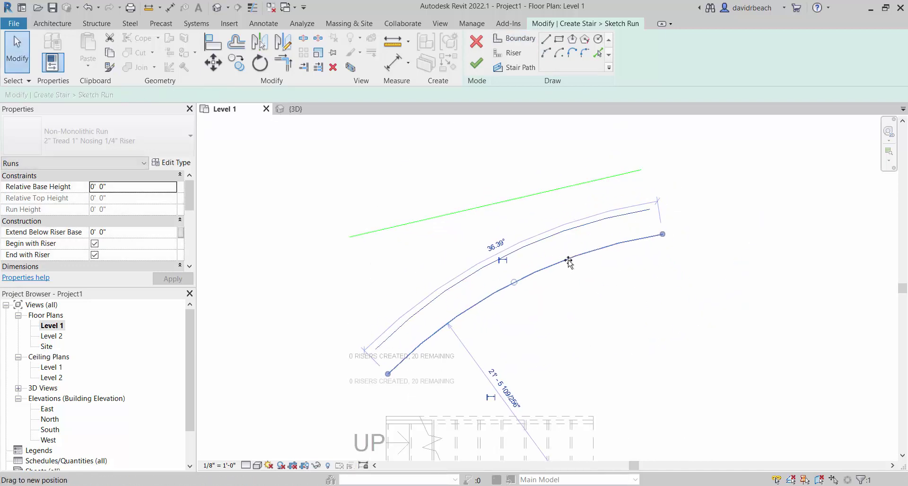
click(665, 309)
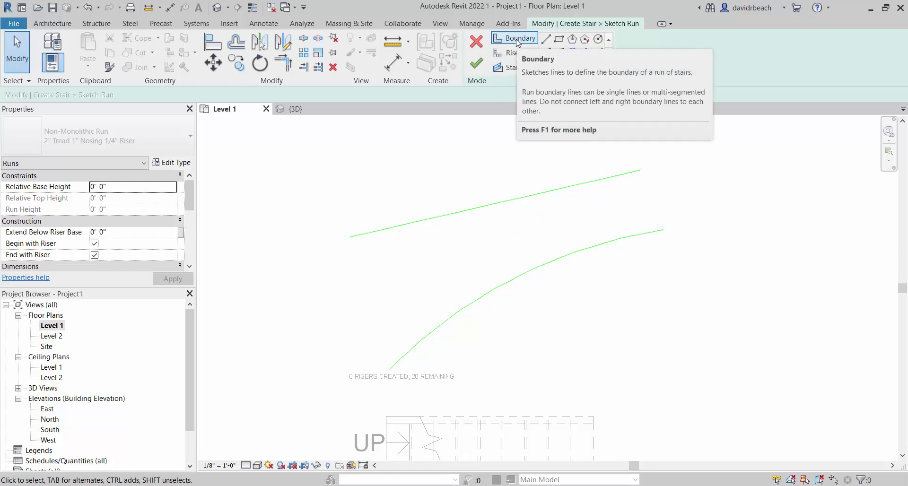
click(508, 52)
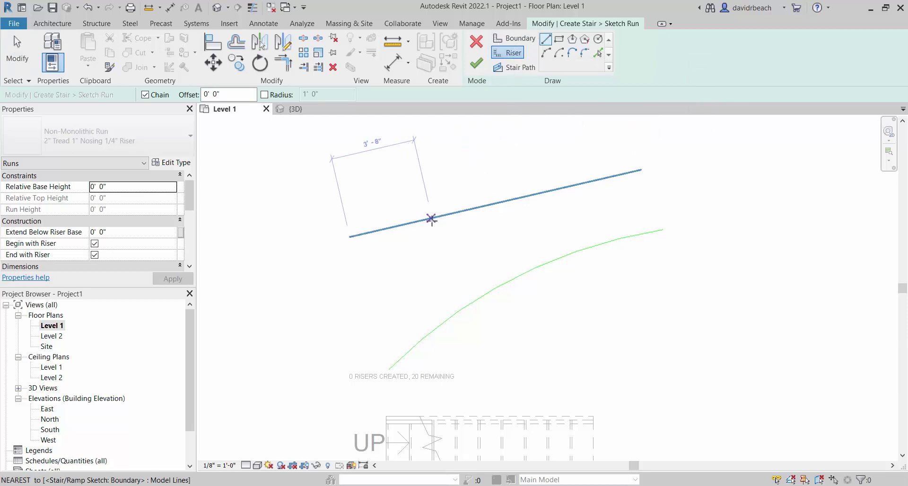
Draw the first riser from the straight boundary across to the curved boundary
click(391, 229)
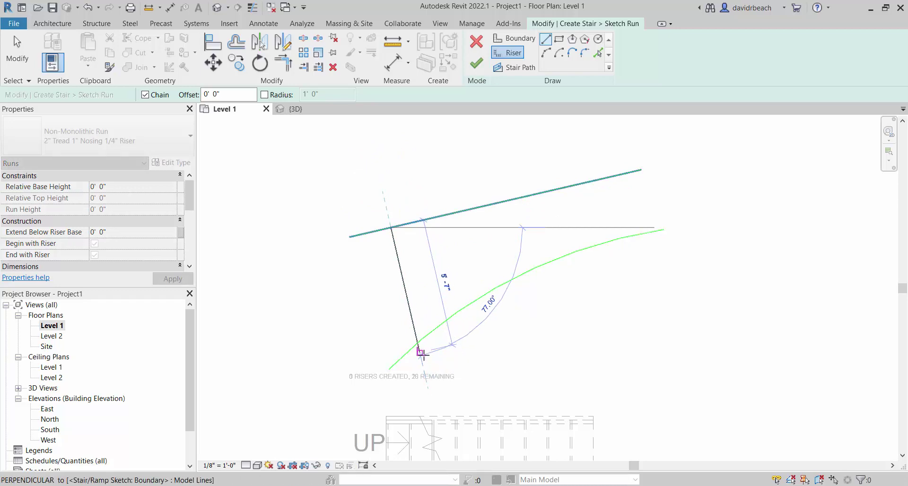
click(422, 358)
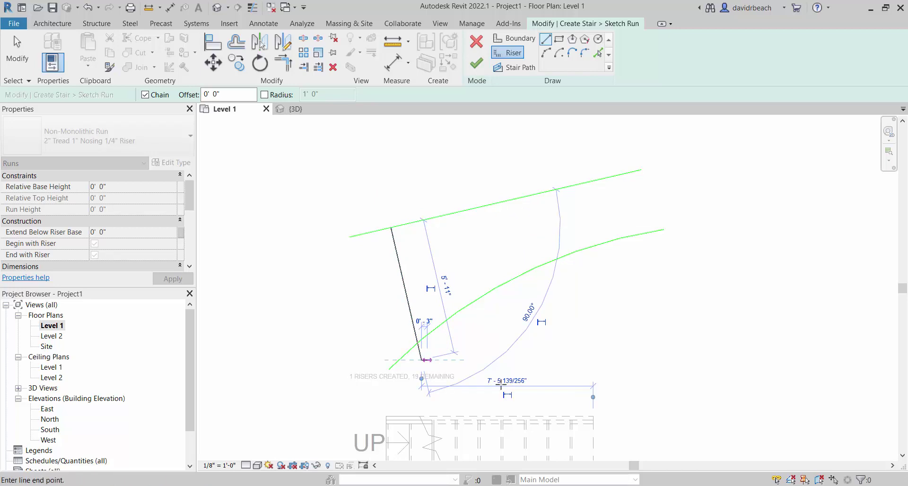
key(Escape)
key(Escape)
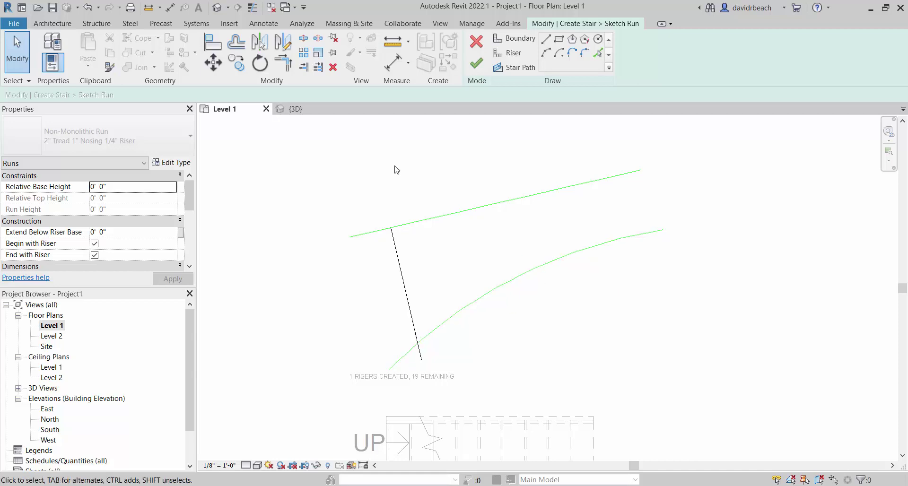
Start the Offset tool with a distance of 1' 0"
scroll(333, 222, down, 2)
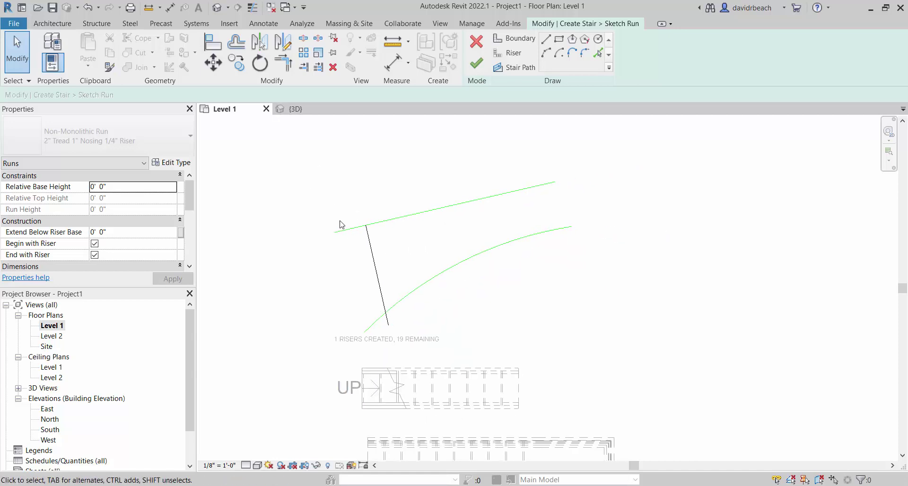
click(235, 42)
double_click(288, 96)
text(1' 0")
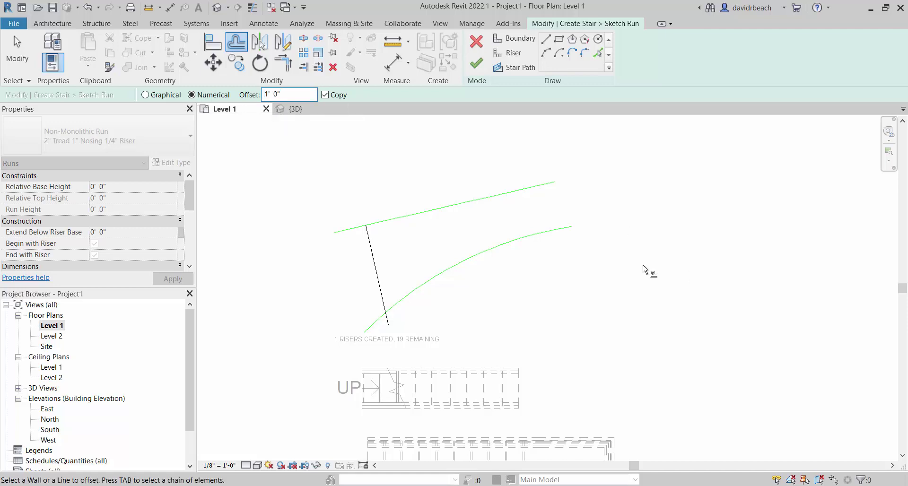
Offset-copy the newest riser 1' 0" at a time until all 20 risers exist
click(397, 246)
click(411, 243)
click(424, 243)
click(434, 237)
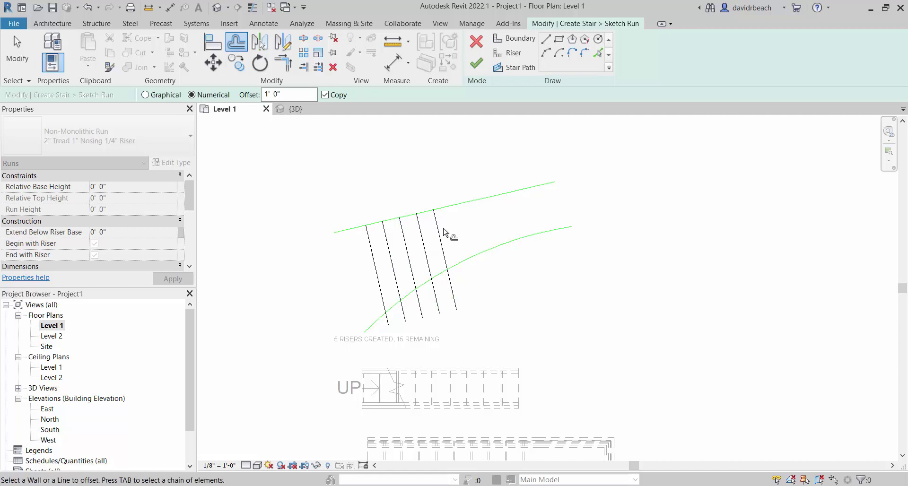
click(447, 235)
click(457, 231)
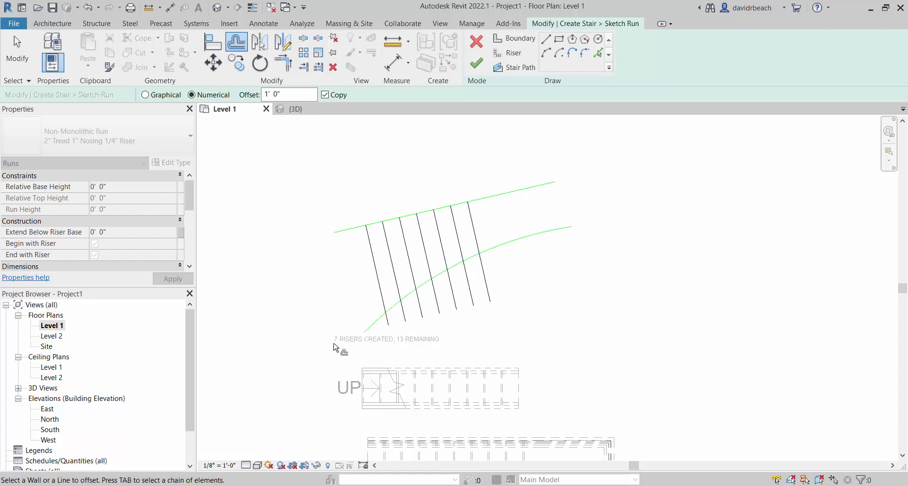
click(486, 235)
click(497, 232)
click(512, 227)
click(526, 219)
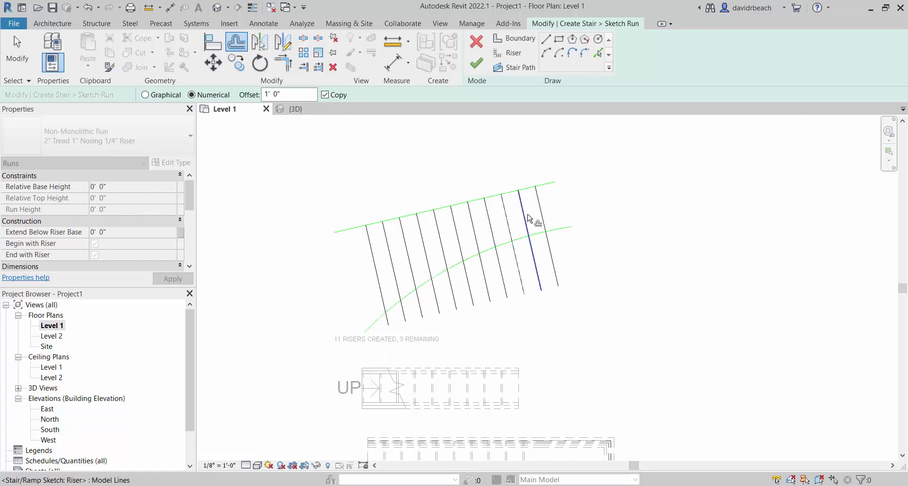
click(543, 215)
click(562, 212)
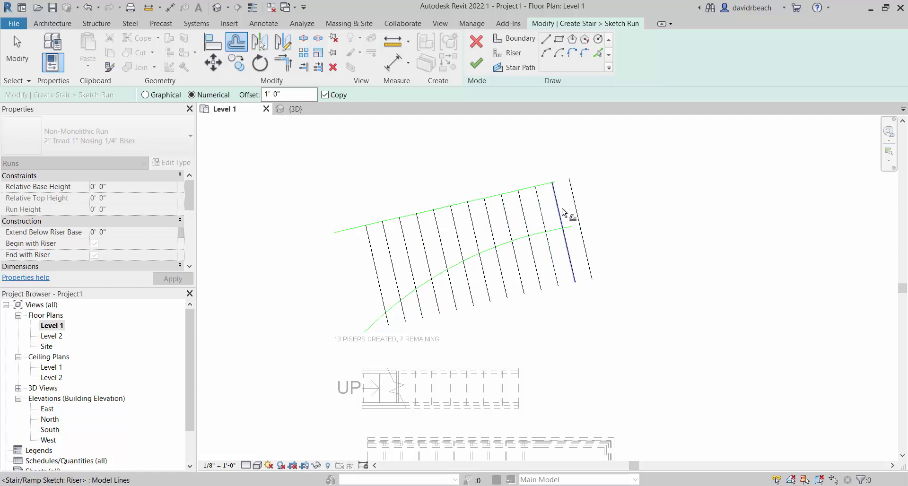
click(589, 213)
click(602, 211)
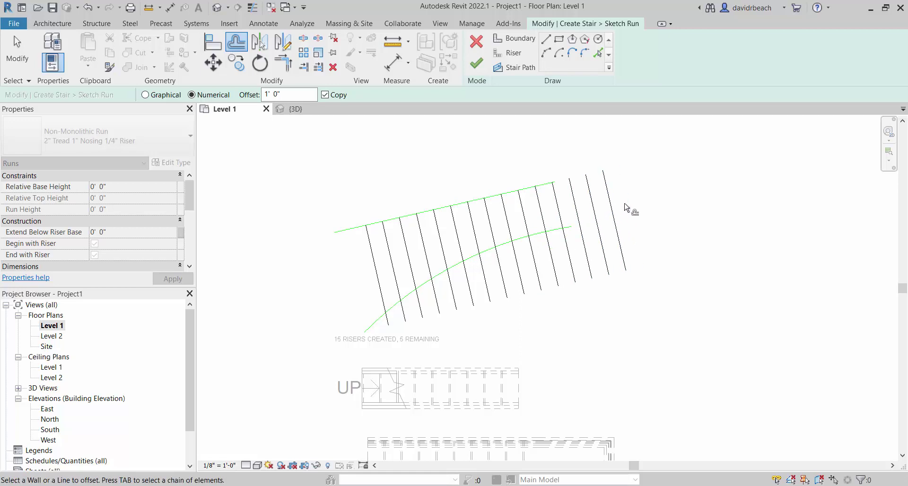
click(615, 209)
click(633, 207)
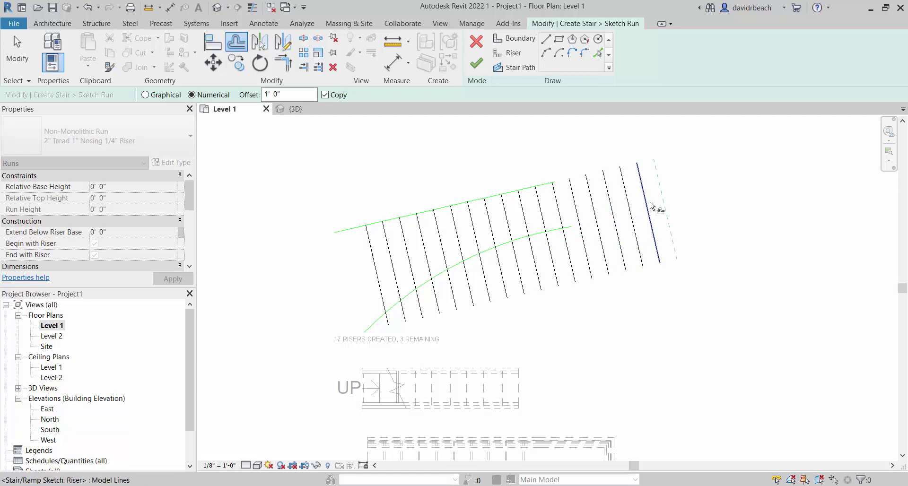
click(652, 206)
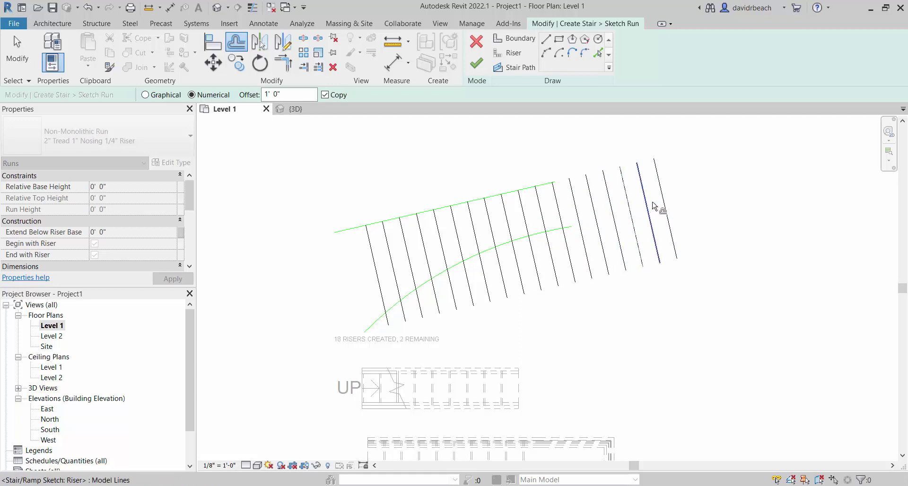
click(680, 208)
click(682, 209)
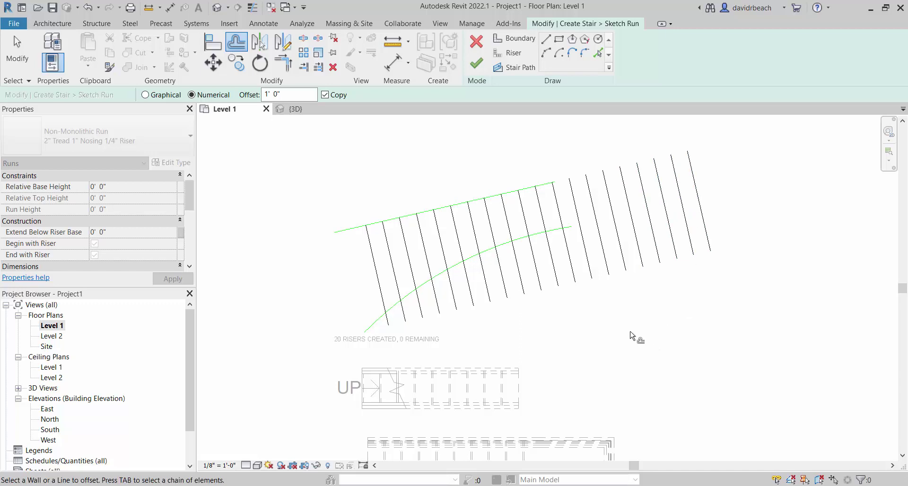
Extend the curved and straight boundaries past the last riser and finish the run sketch
key(Escape)
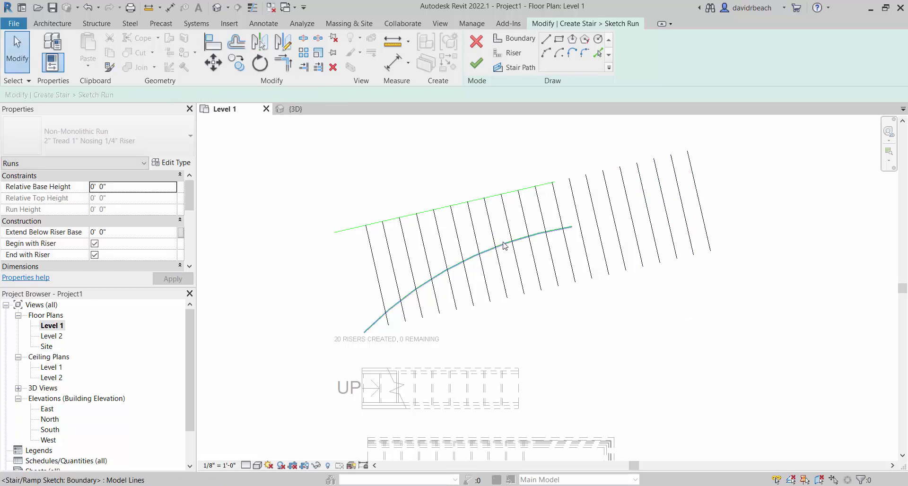
click(503, 247)
drag(571, 227, 732, 237)
click(555, 182)
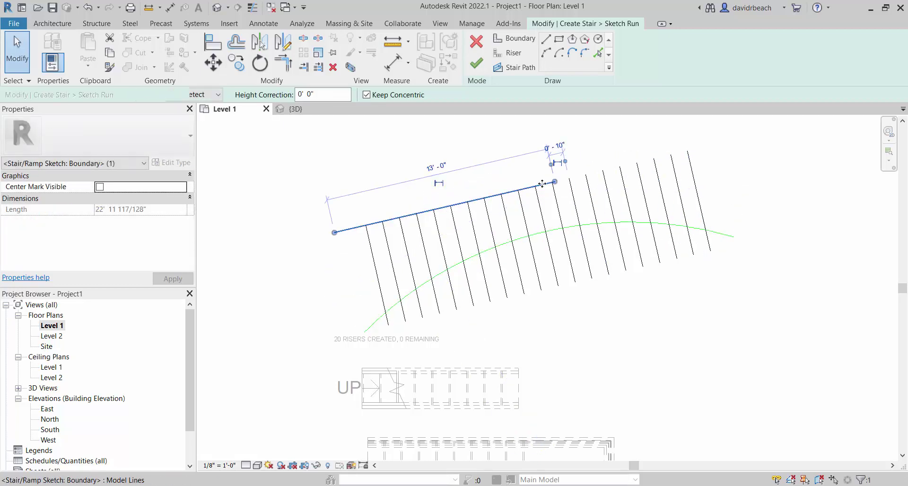
drag(555, 182, 707, 146)
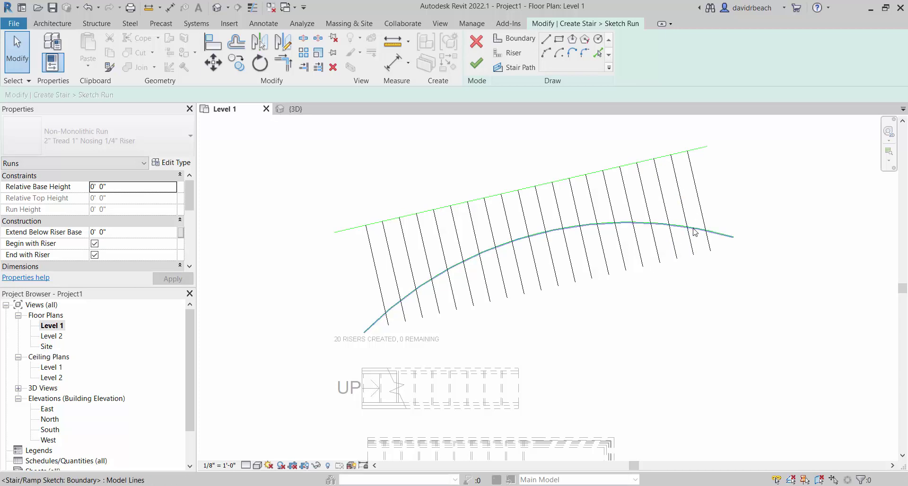
drag(707, 164, 547, 125)
key(Escape)
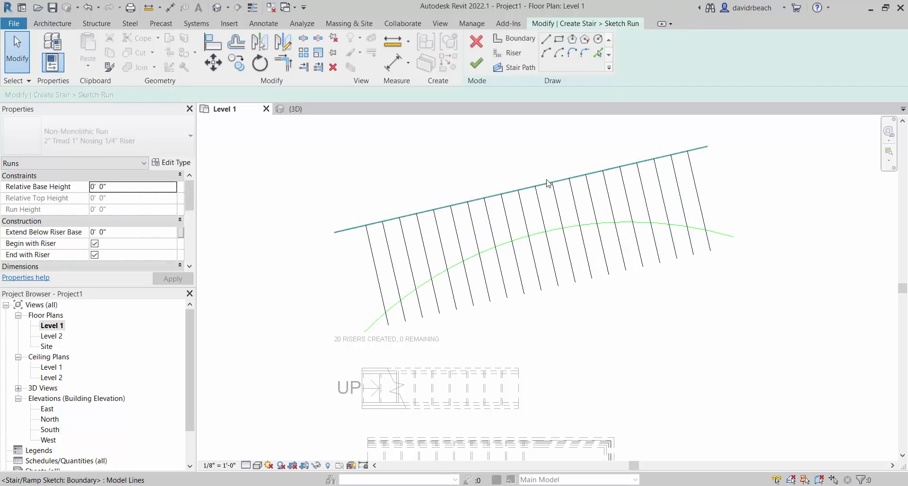
click(476, 63)
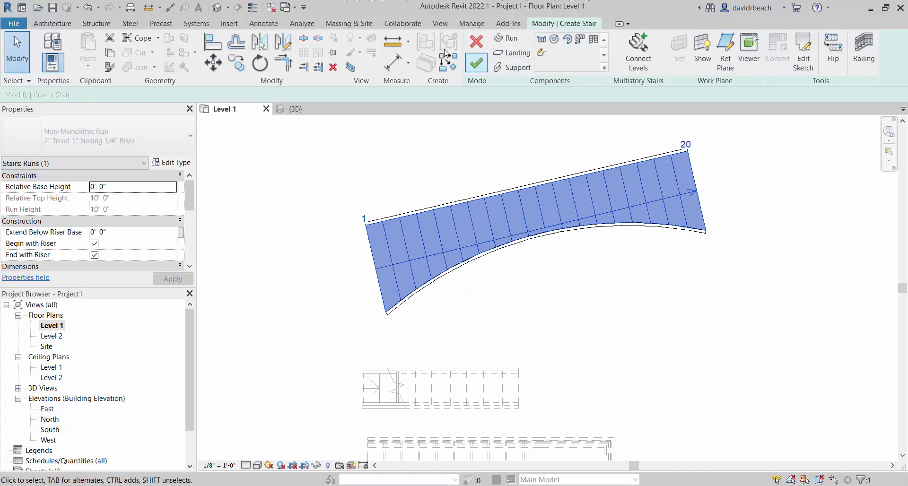
Orbit the 3D view to see the curved 20-riser stair from the side
click(217, 7)
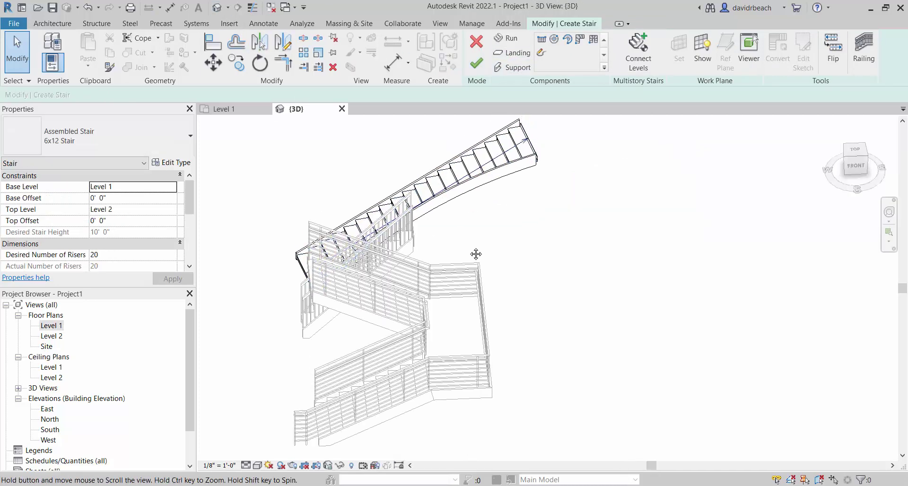
shift+middle_drag(475, 254, 480, 312)
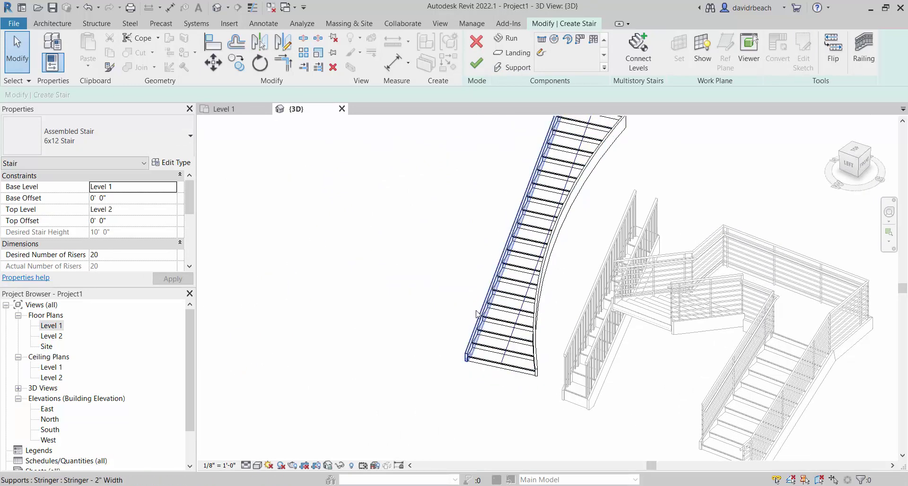